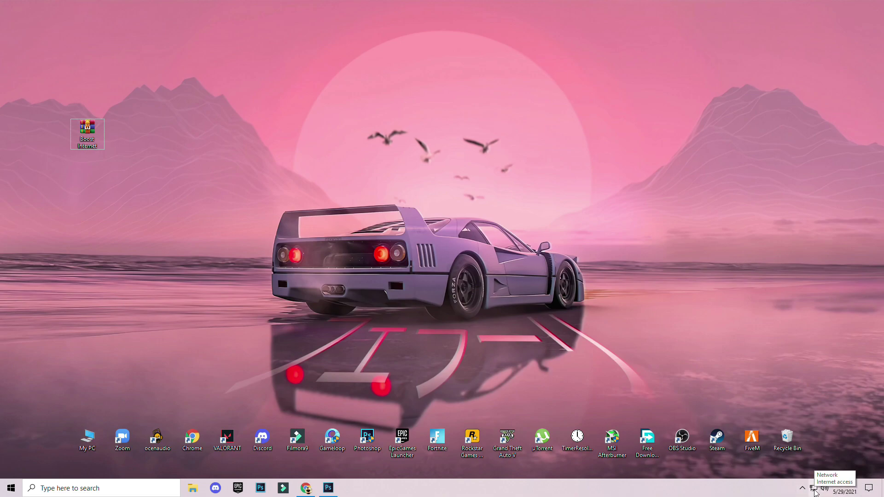
- Go from the tray network icon's Ethernet settings to Change adapter options and the Ethernet adapter's Properties
right_click(814, 491)
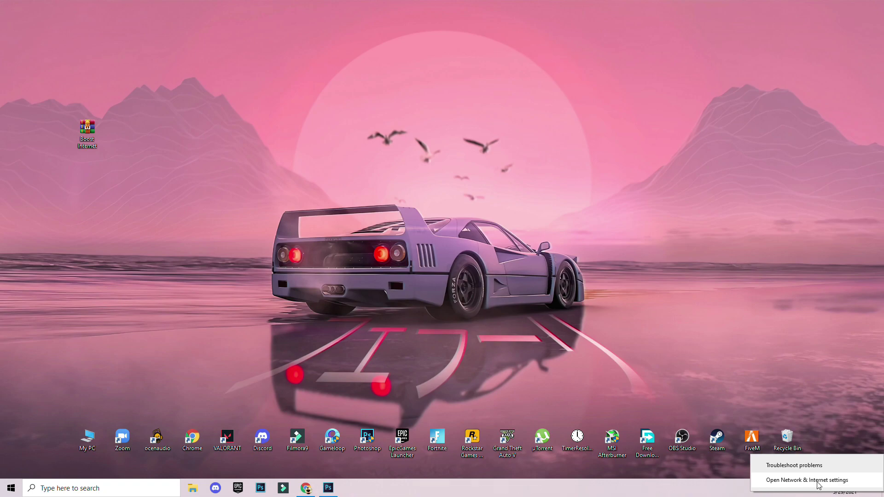
left_click(817, 480)
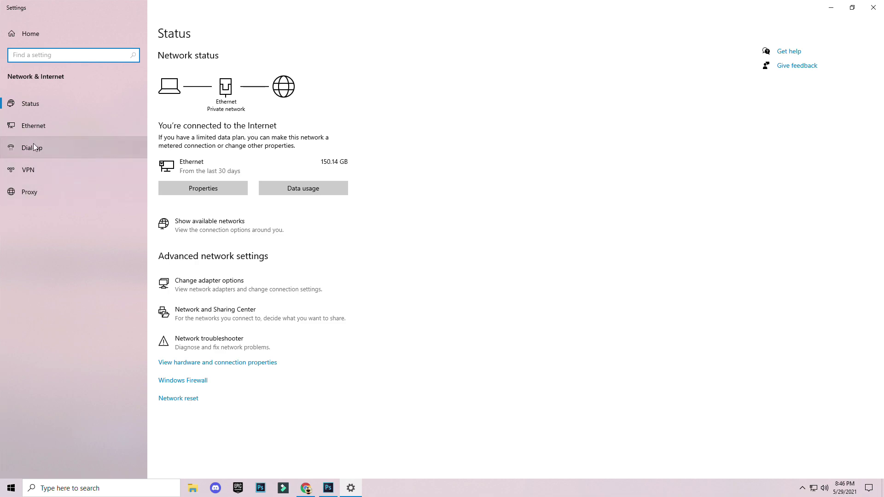
left_click(33, 124)
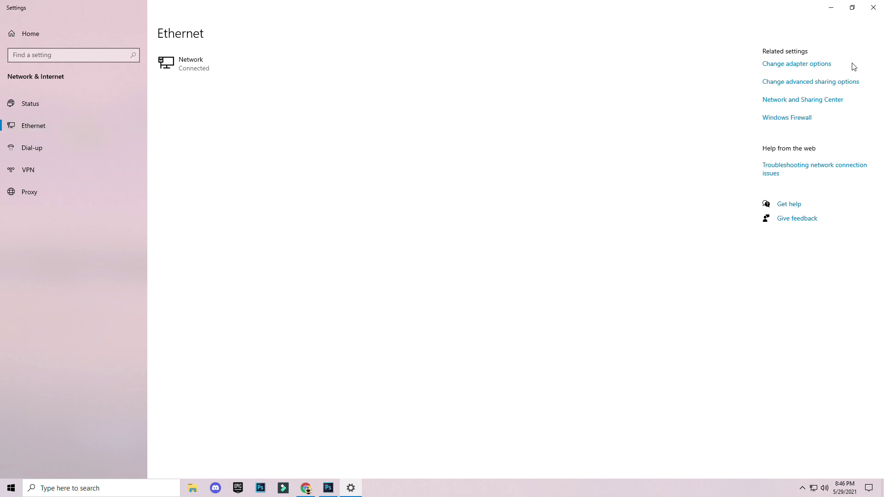
left_click(798, 67)
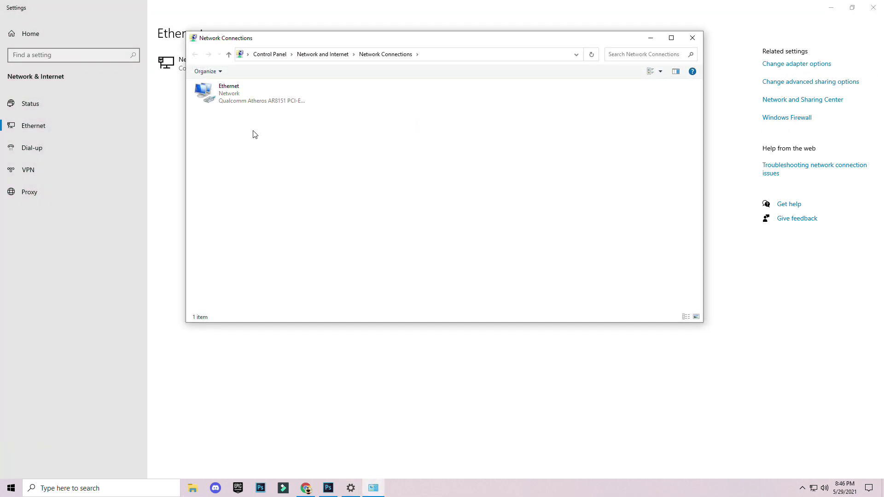
right_click(234, 94)
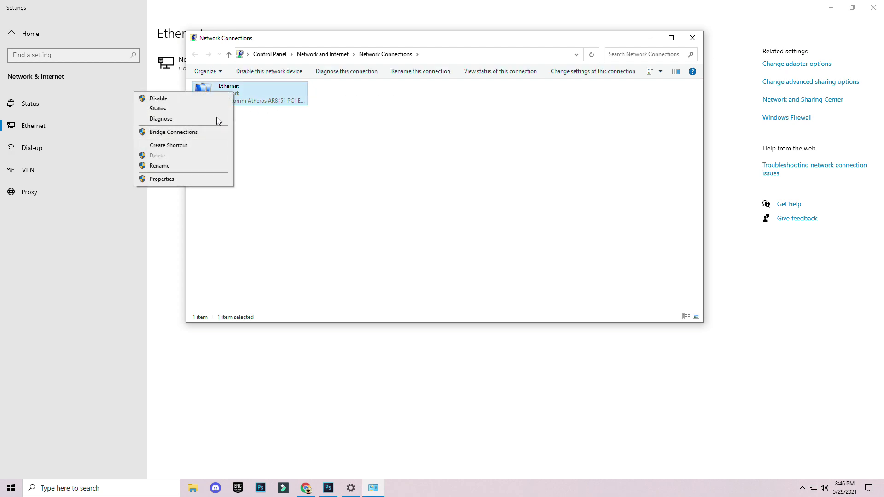
right_click(269, 94)
- Give Ethernet IPv4 DNS servers 1.1.1.1 preferred and 1.0.0.1 alternate, then close Network Connections
left_click(210, 182)
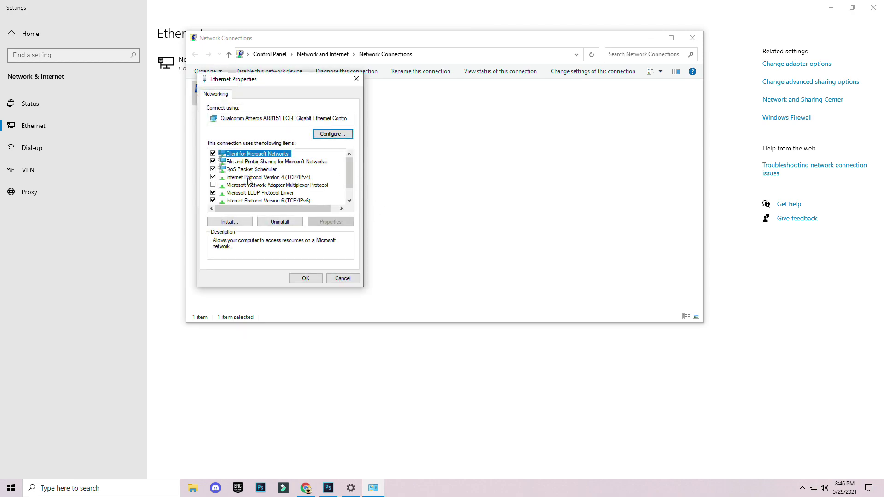
left_click(248, 179)
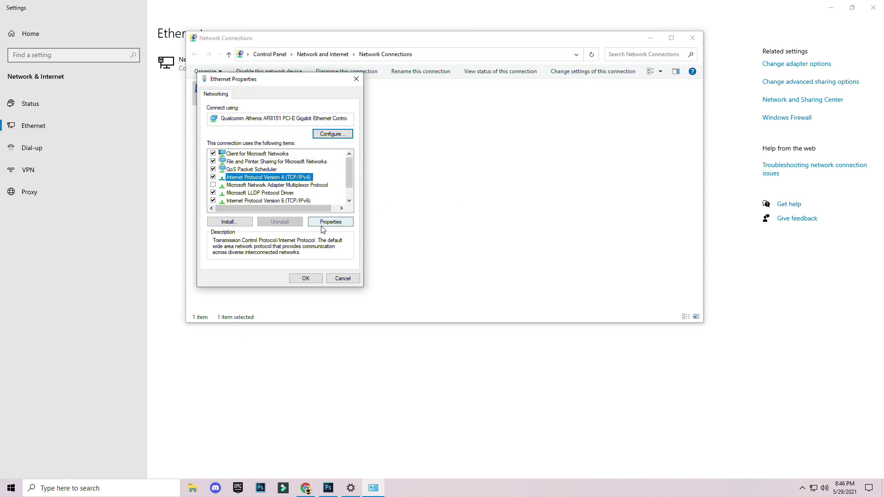
left_click(325, 223)
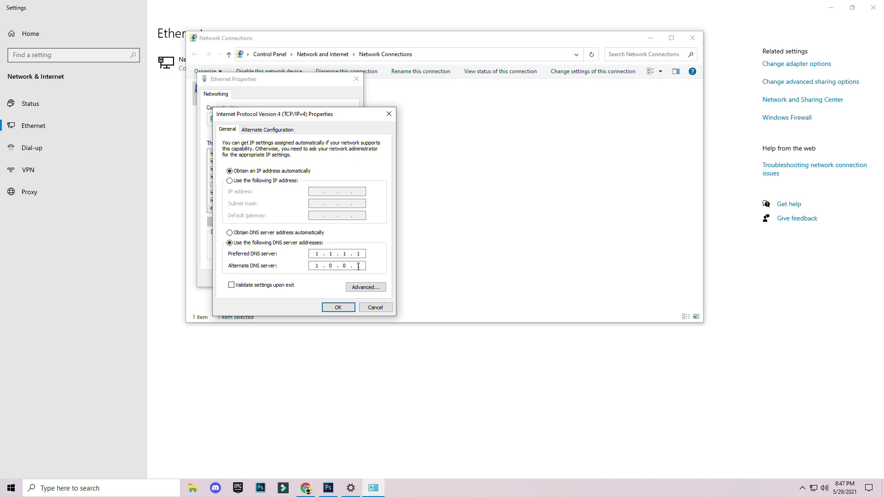
left_click(339, 308)
left_click(313, 280)
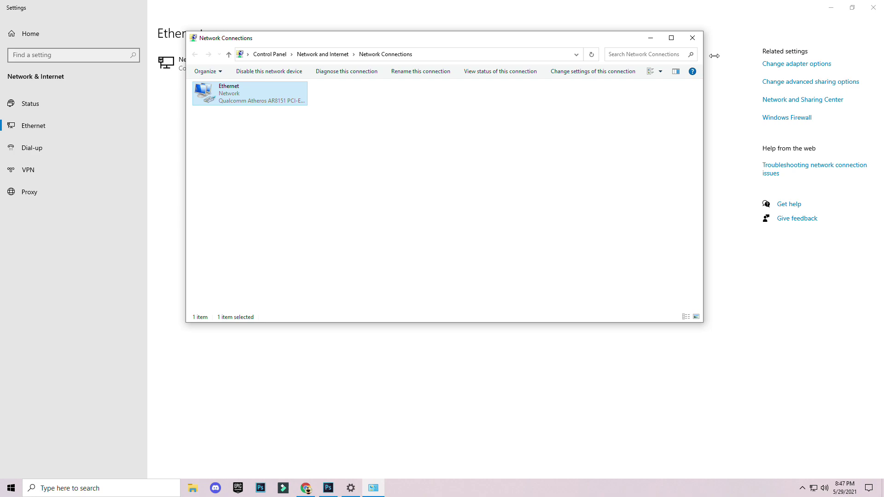
left_click(693, 38)
- Close the settings window and open Computer Management from My PC's Manage option
left_click(874, 7)
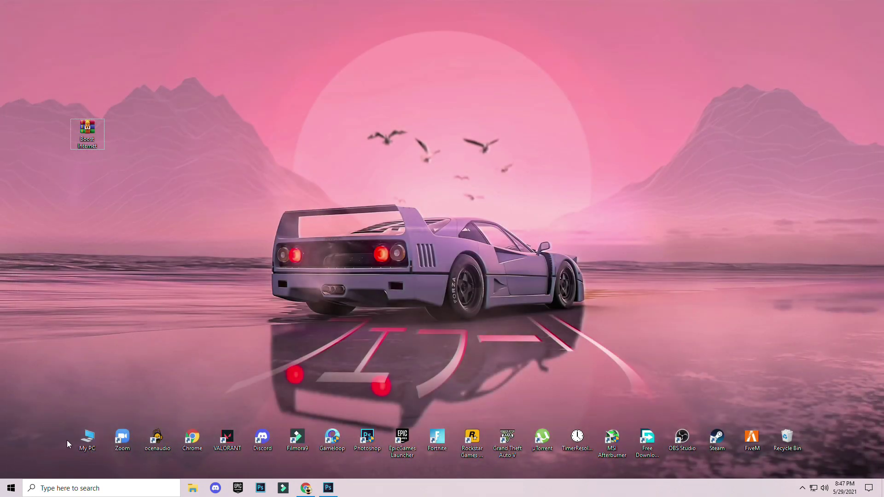
right_click(83, 439)
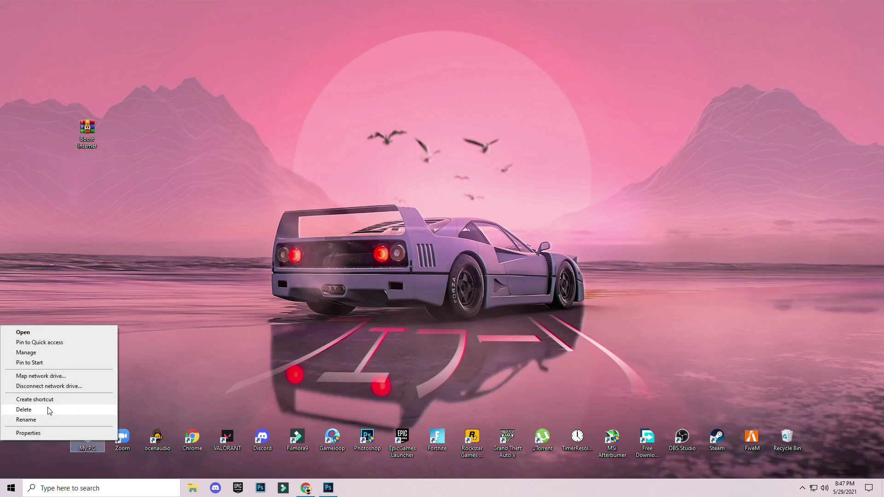
right_click(79, 446)
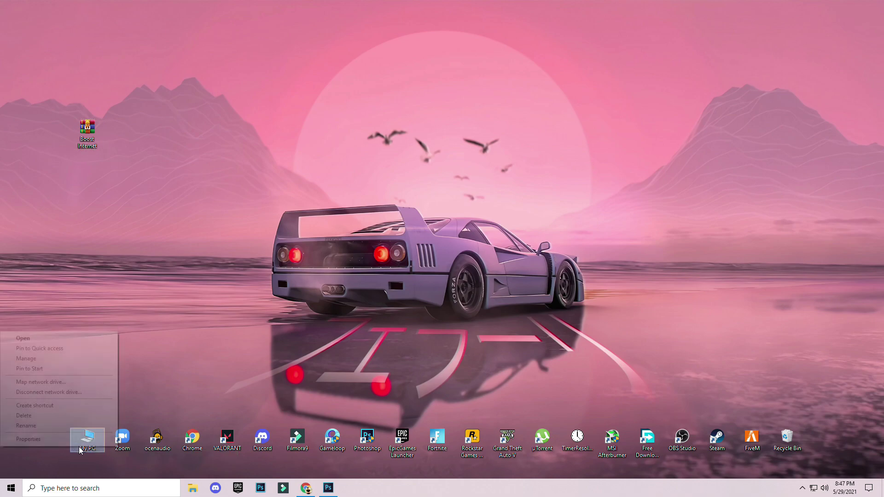
left_click(38, 359)
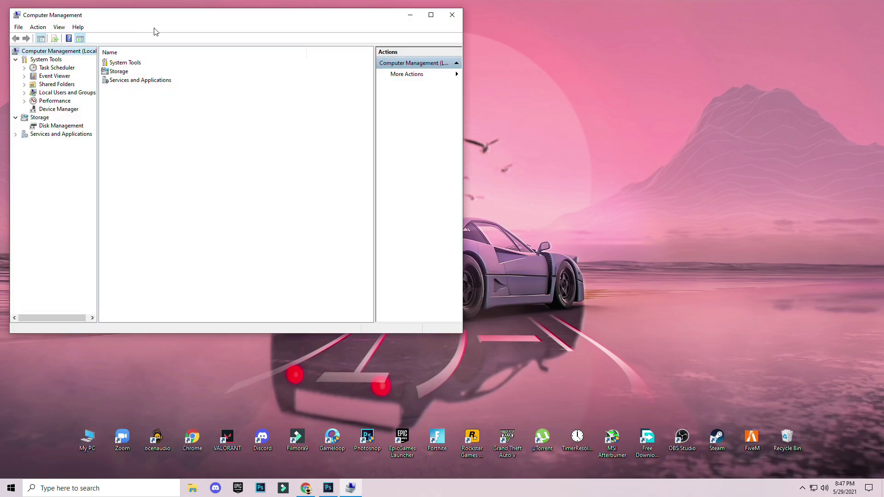
left_click_drag(176, 16, 255, 29)
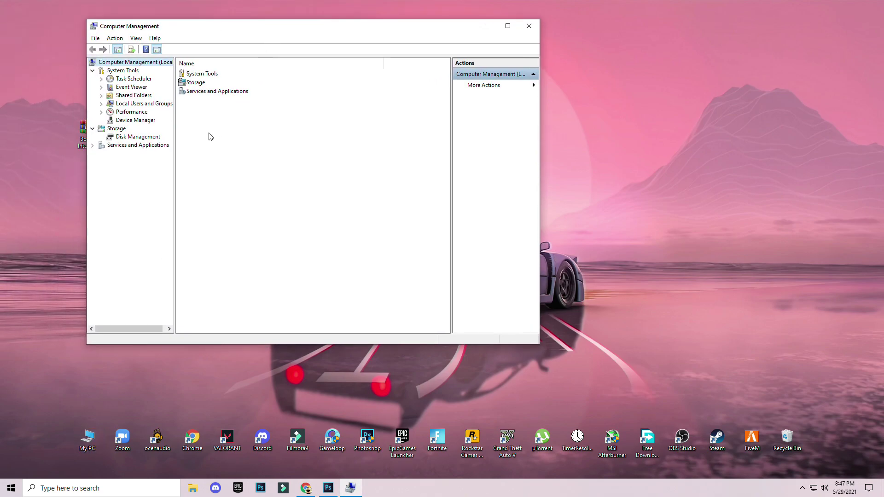
- In Device Manager, expand Network adapters and select the Qualcomm Atheros Ethernet controller
left_click(137, 121)
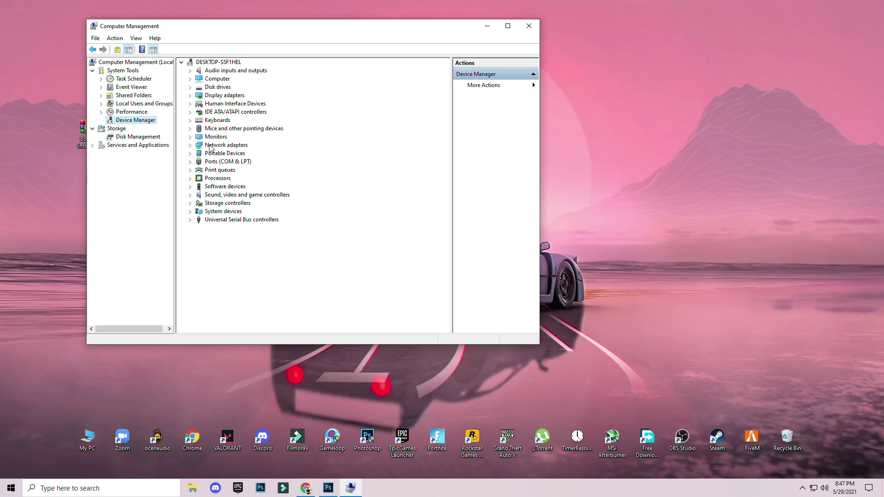
left_click(191, 146)
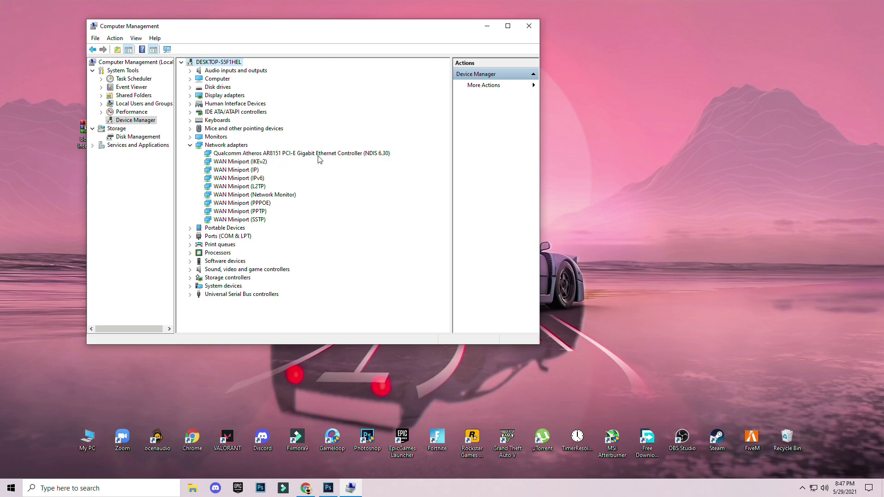
left_click(335, 155)
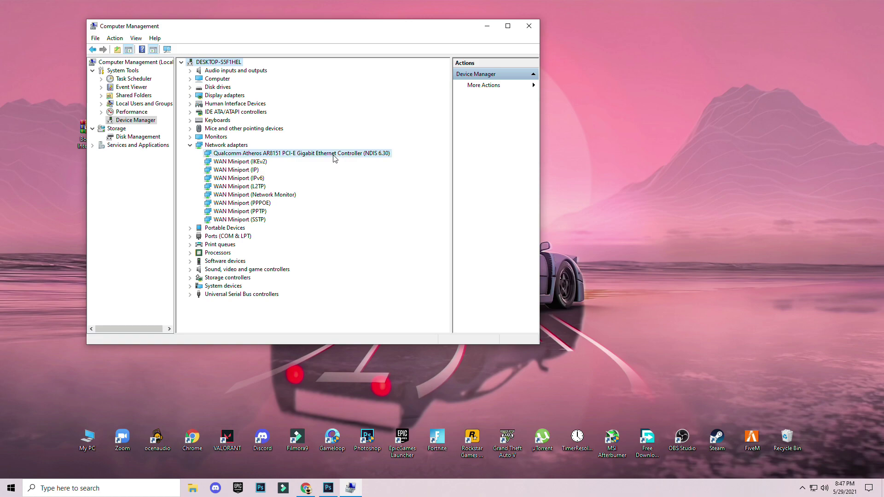
- Open the Qualcomm Atheros AR8151 controller's properties and go to its Advanced tab
right_click(274, 156)
left_click(300, 207)
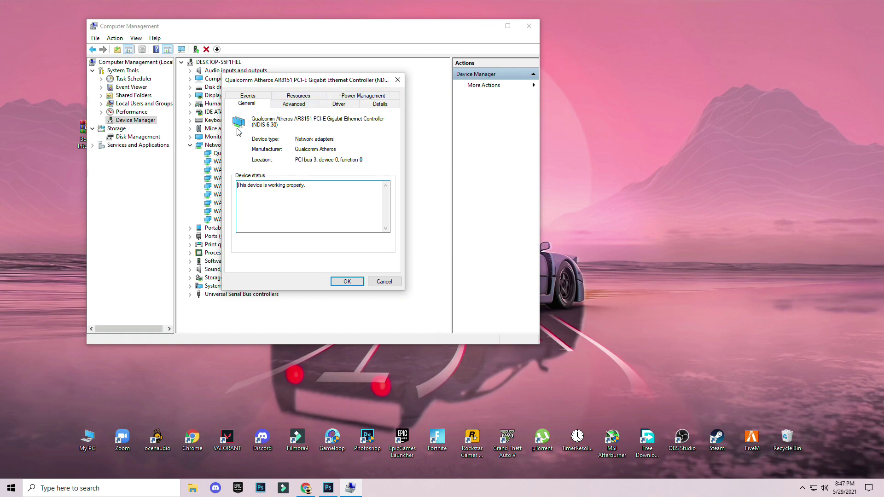
left_click_drag(317, 82, 329, 91)
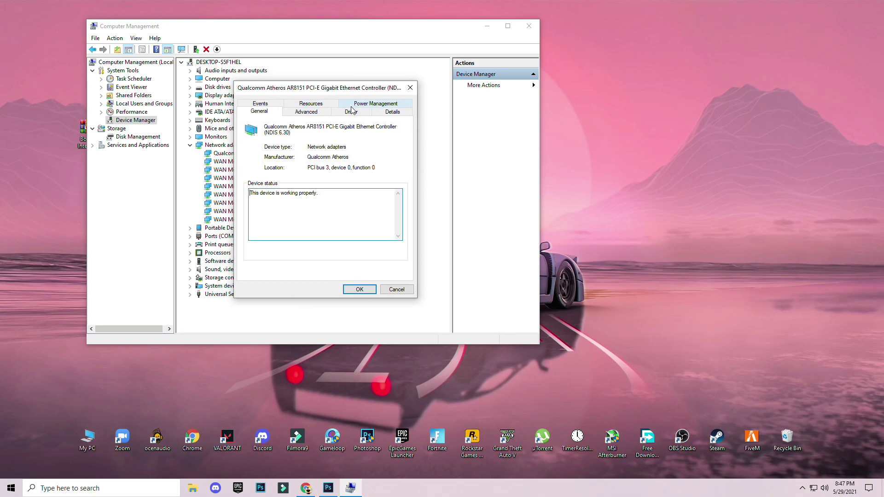
left_click(358, 106)
left_click(323, 113)
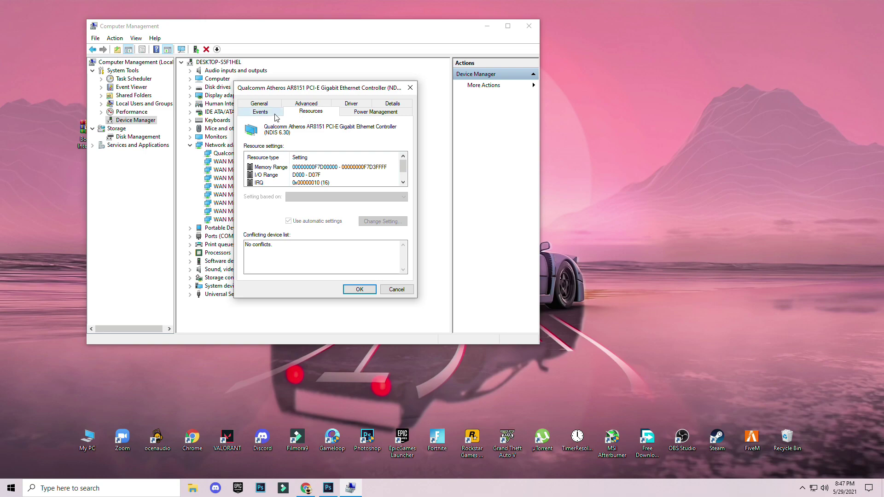
left_click(276, 112)
left_click(320, 104)
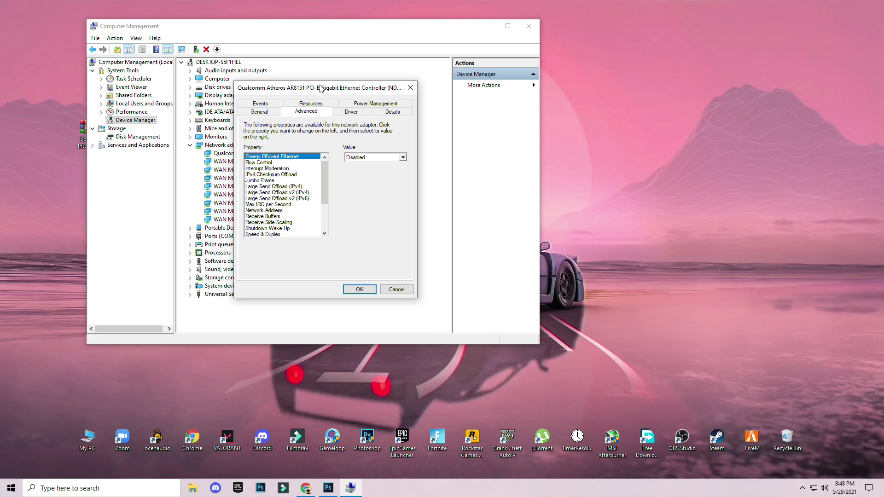
- Launch Task Manager on its Performance tab and move it to the right side of the screen
right_click(509, 491)
right_click(468, 489)
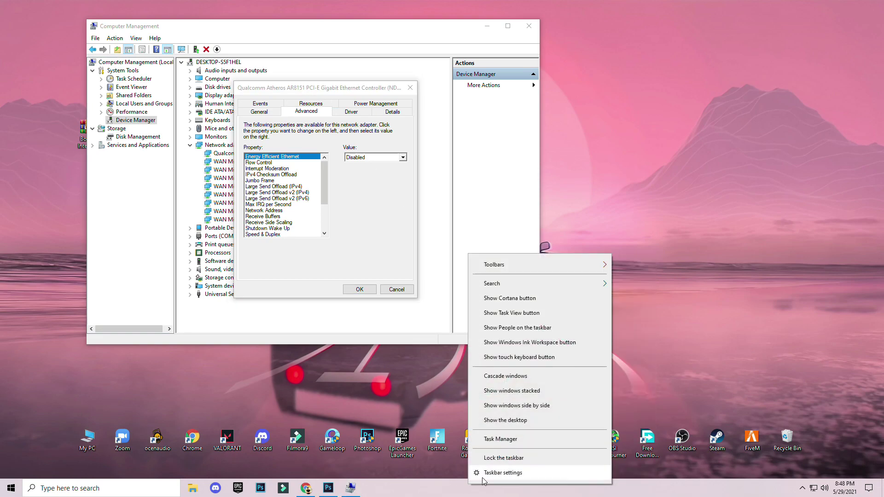
left_click(500, 440)
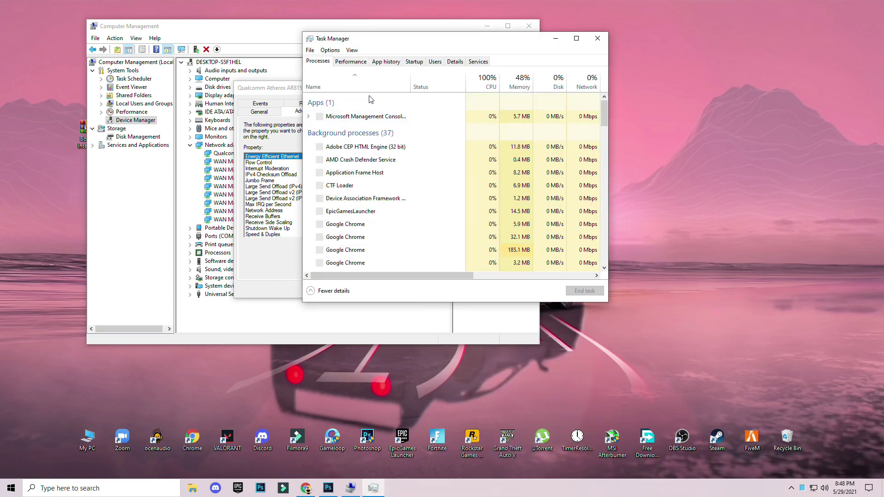
left_click(351, 62)
left_click_drag(414, 41, 632, 44)
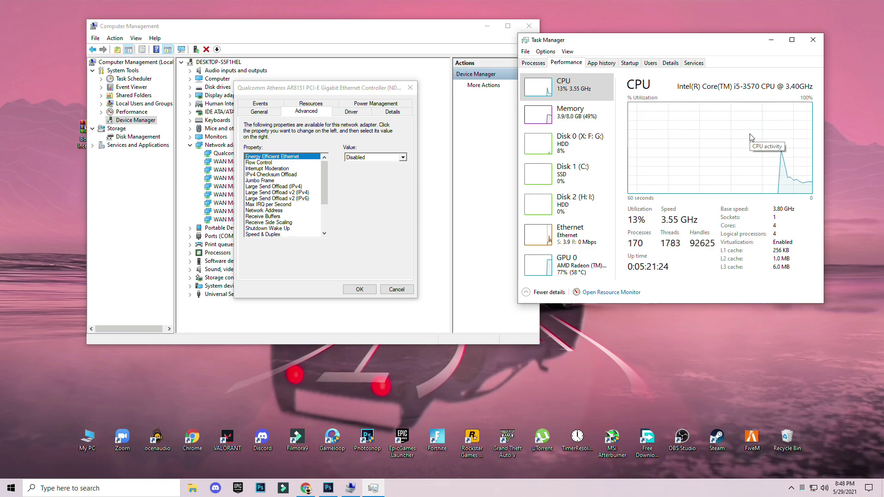
left_click_drag(751, 138, 783, 141)
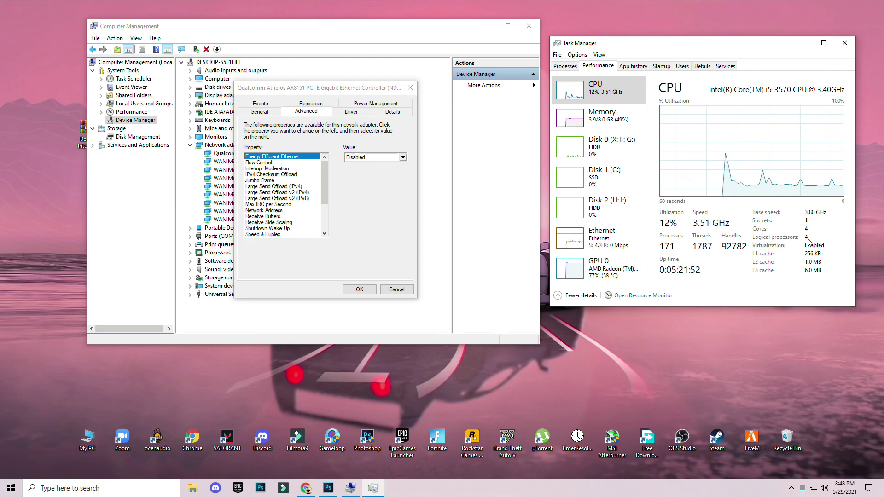
- Close Task Manager and reposition the adapter Properties dialog
left_click_drag(334, 88, 389, 93)
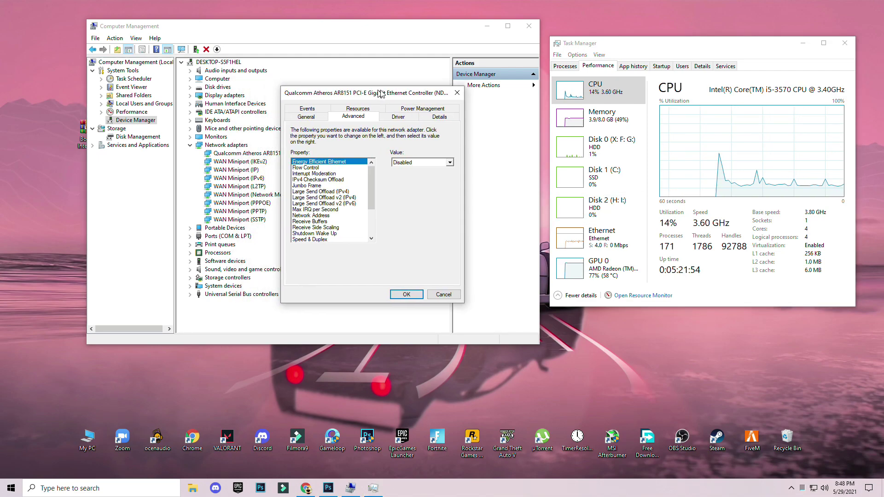
left_click(365, 168)
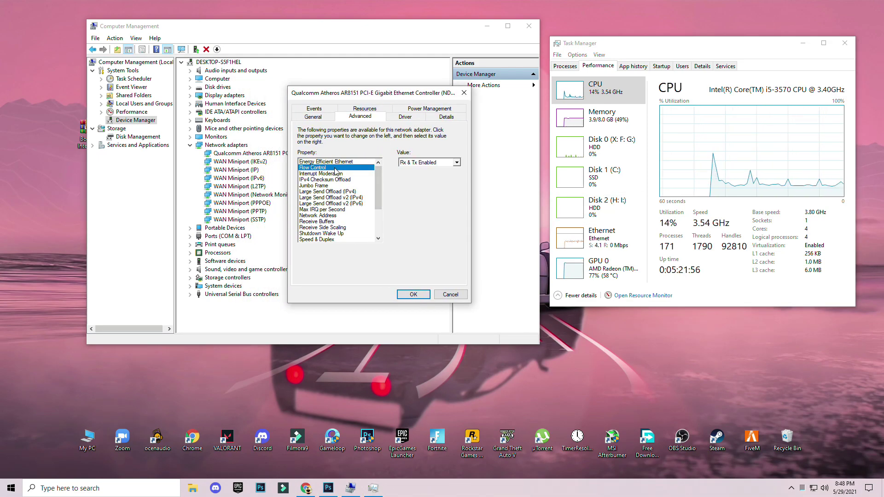
left_click(364, 162)
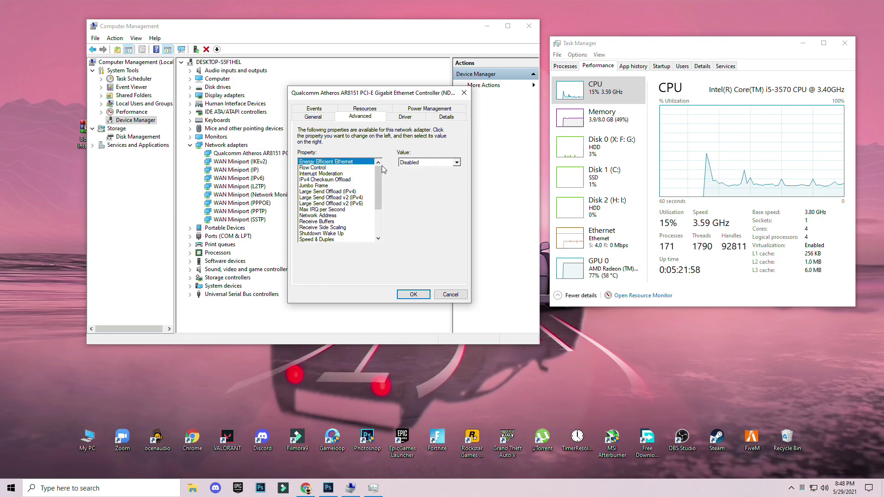
left_click(768, 50)
left_click(838, 48)
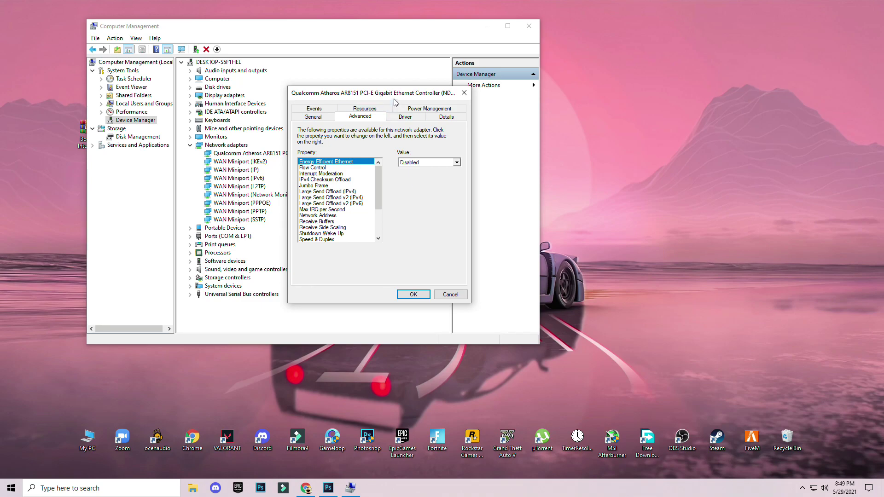
left_click_drag(395, 94, 366, 91)
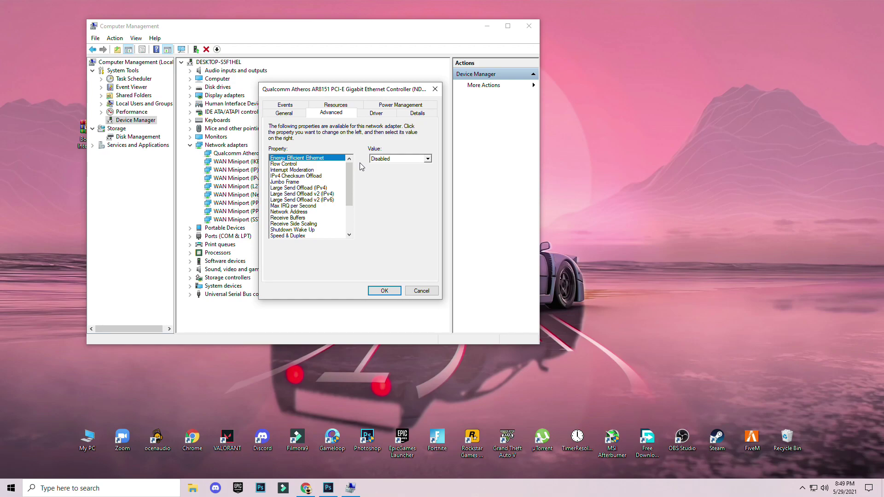
- Review the Energy Efficient Ethernet, Flow Control and Interrupt Moderation entries on the Advanced tab
left_click(328, 164)
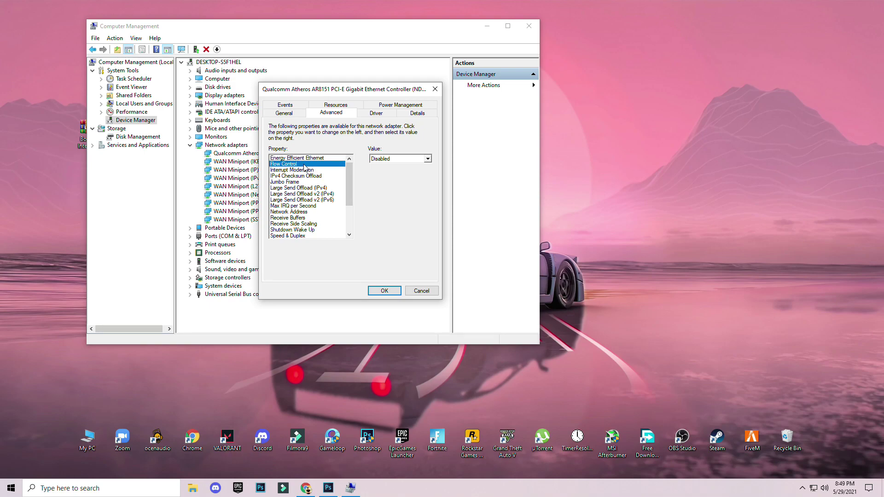
left_click(316, 159)
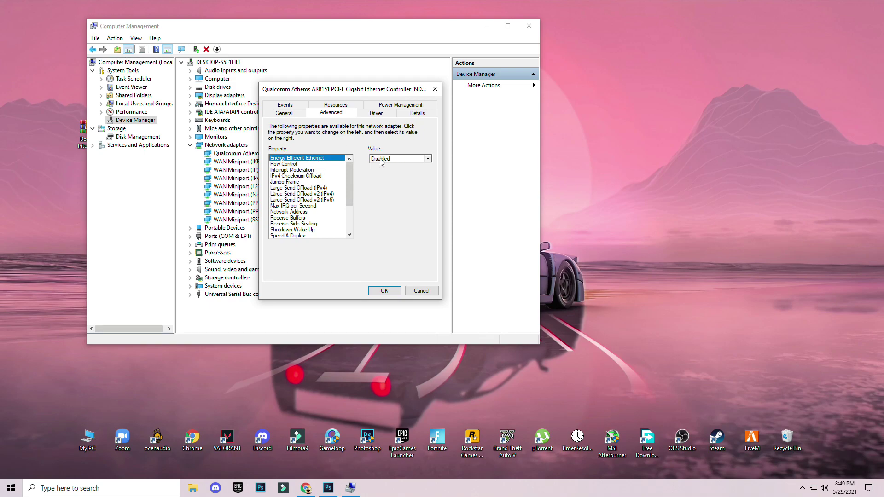
left_click(307, 164)
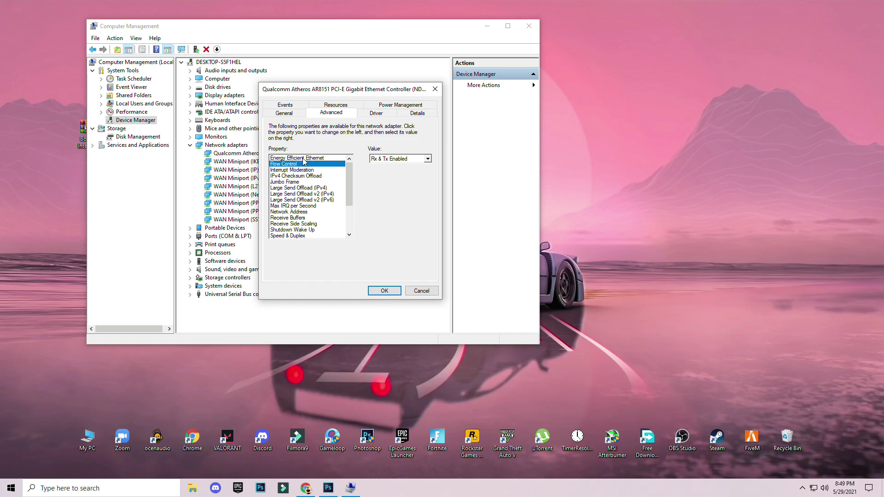
key("Up")
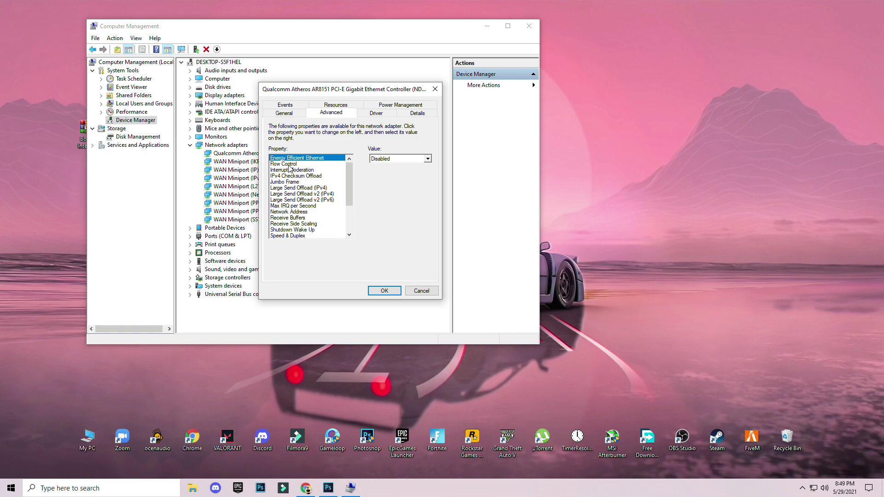
left_click(294, 170)
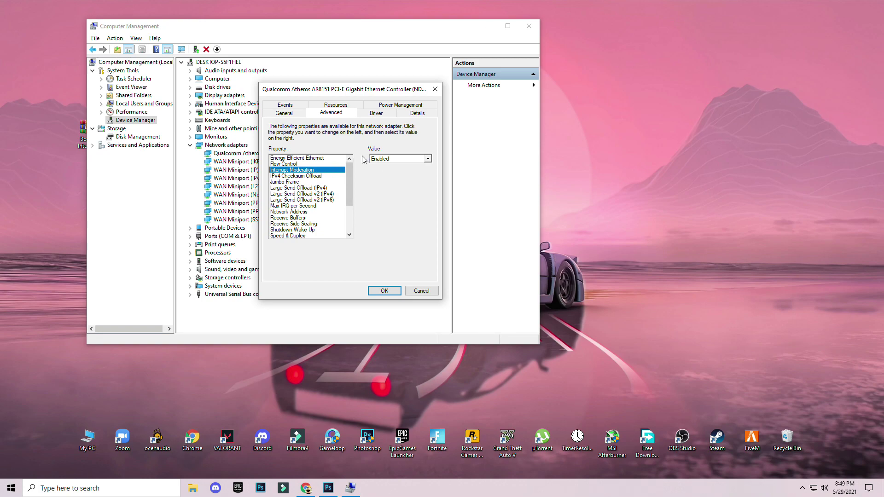
left_click(311, 158)
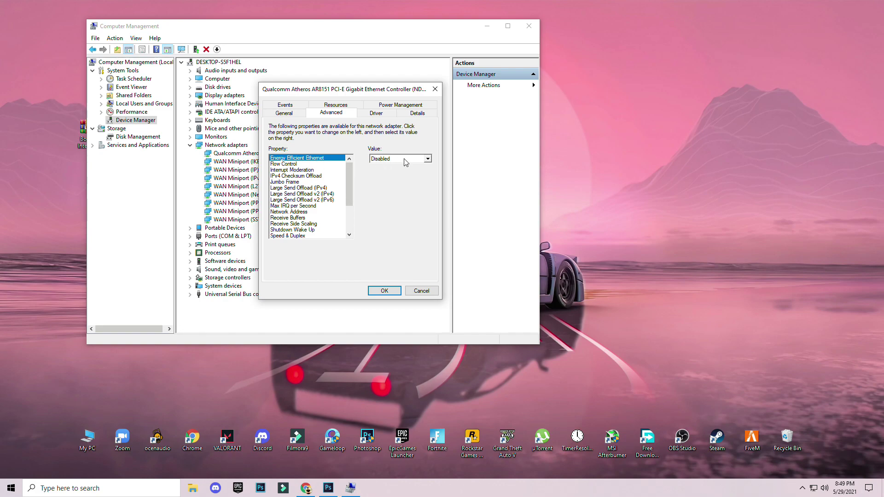
- Keep Energy Efficient Ethernet Disabled, Flow Control Rx & Tx Enabled, and Interrupt Moderation Enabled
left_click(428, 159)
left_click(399, 168)
left_click(301, 165)
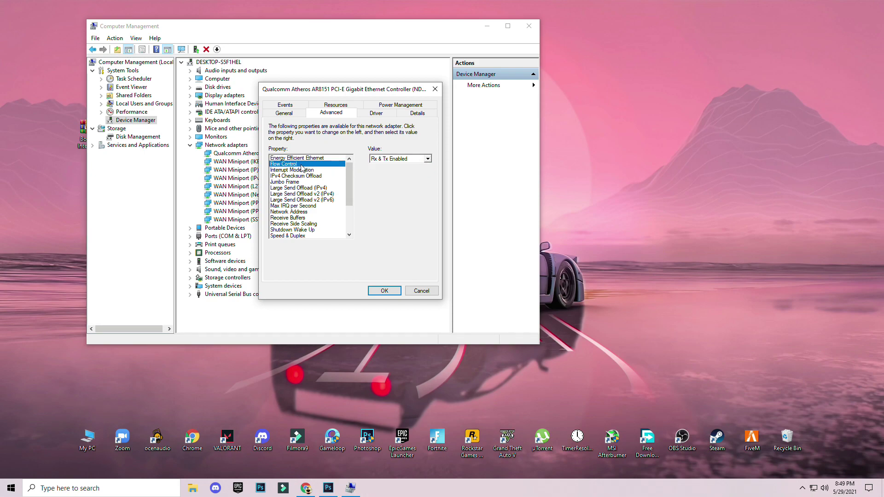
left_click(427, 158)
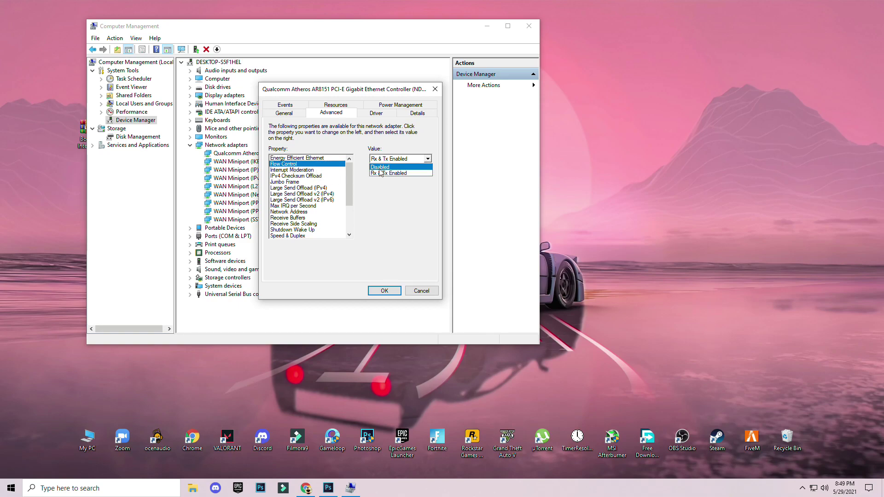
left_click(428, 160)
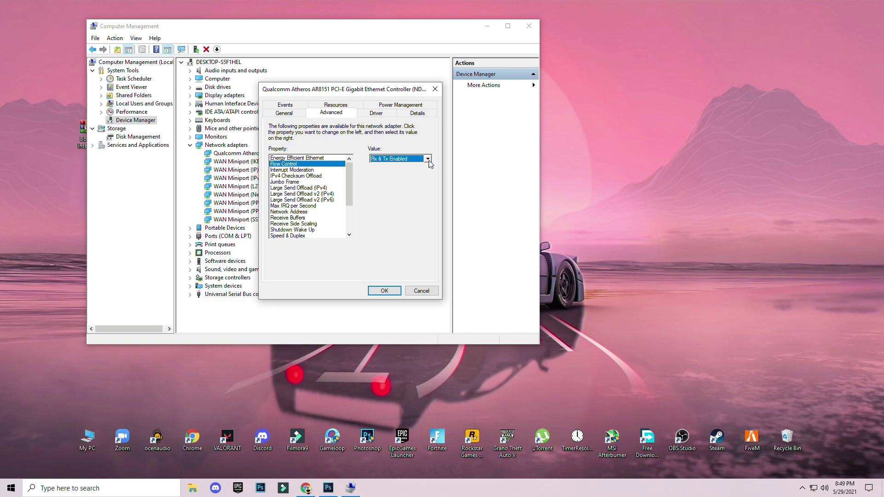
left_click(308, 173)
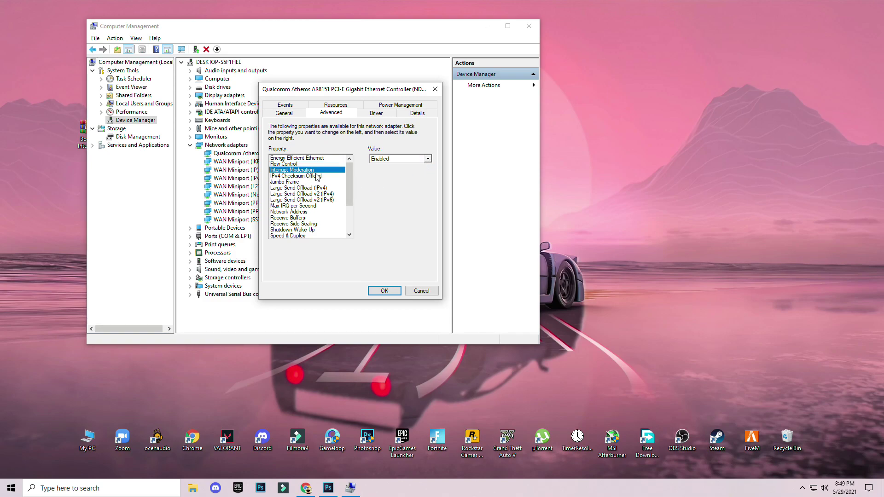
left_click(385, 159)
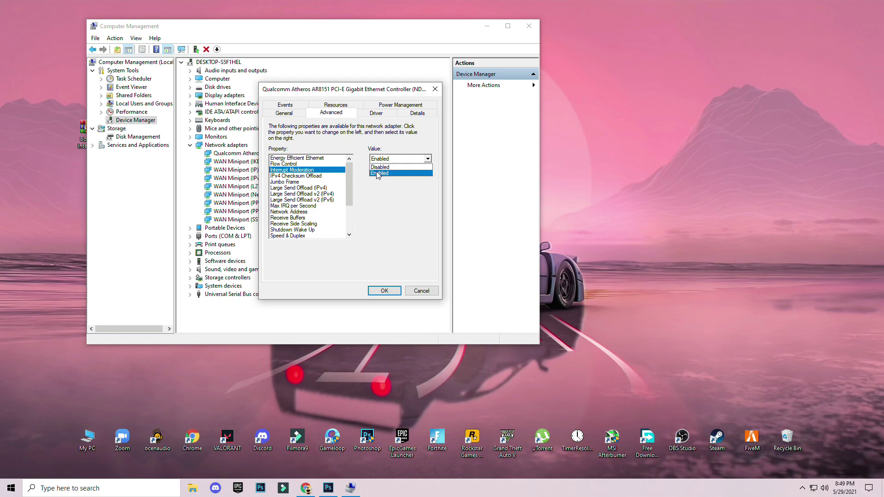
left_click(426, 159)
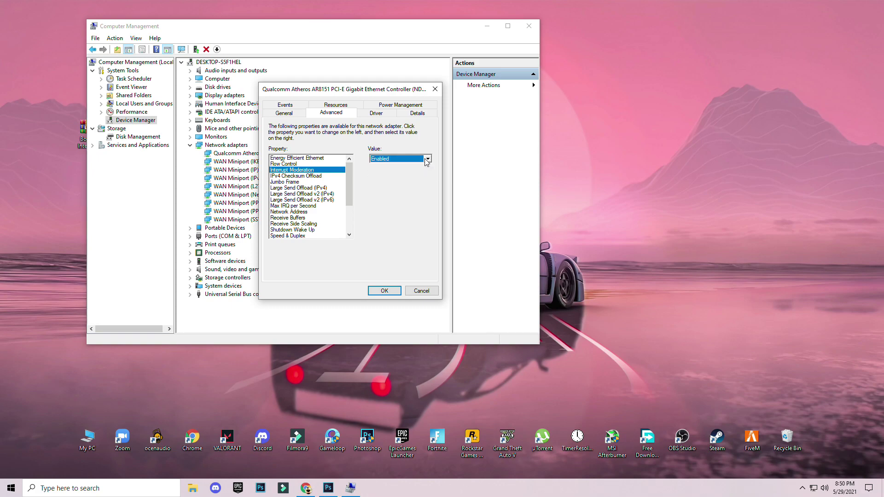
- Review IPv4 Checksum Offload, Jumbo Frame, the Large Send Offload entries, and Max IRQ per Second (5000)
left_click(303, 177)
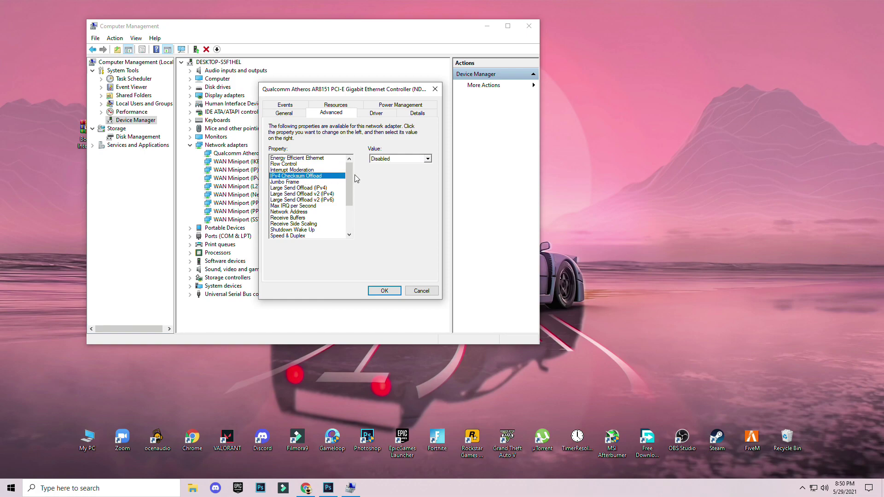
left_click(285, 182)
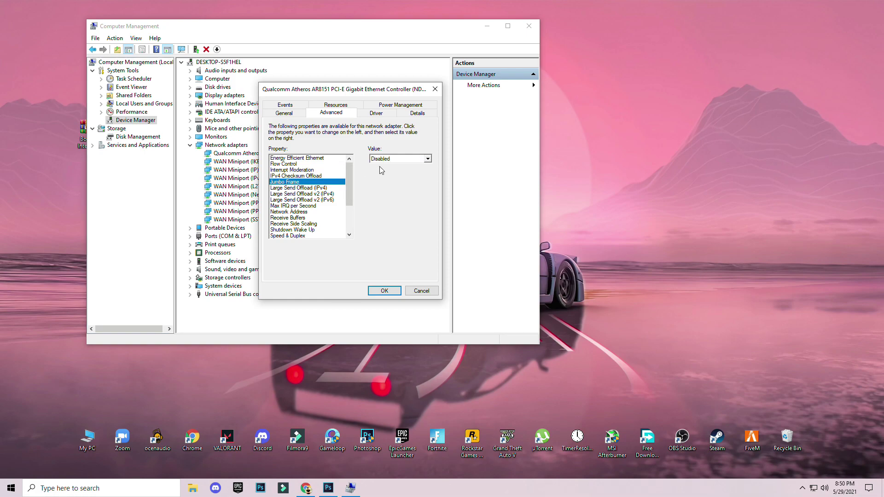
left_click(290, 188)
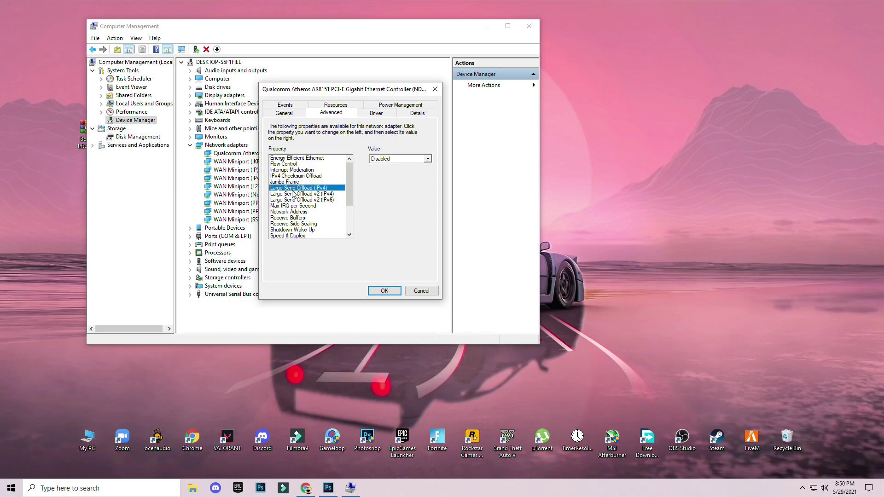
left_click(303, 195)
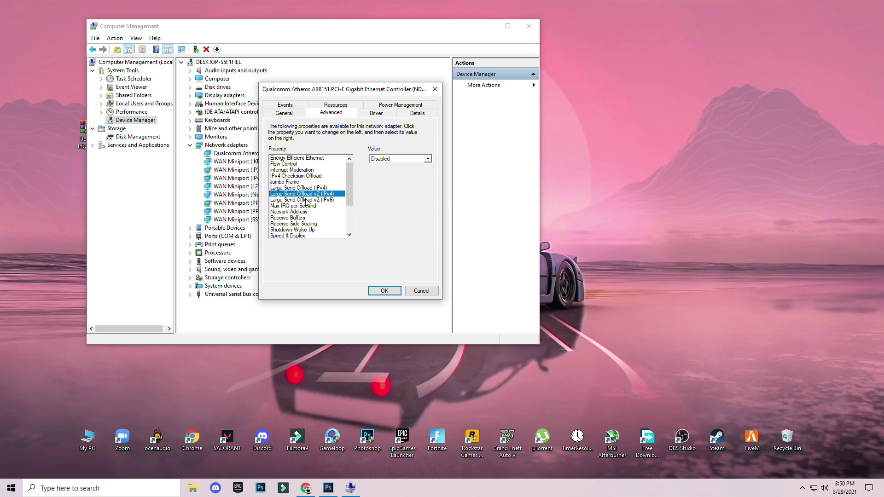
left_click(304, 201)
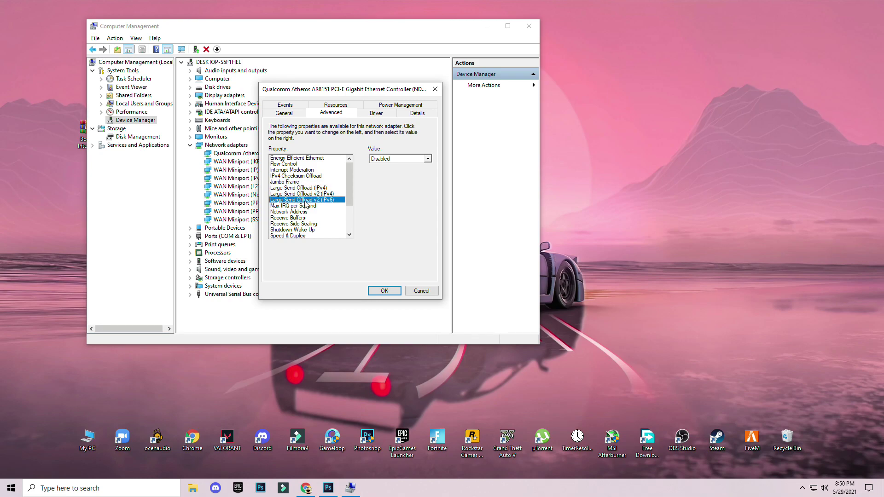
left_click(304, 206)
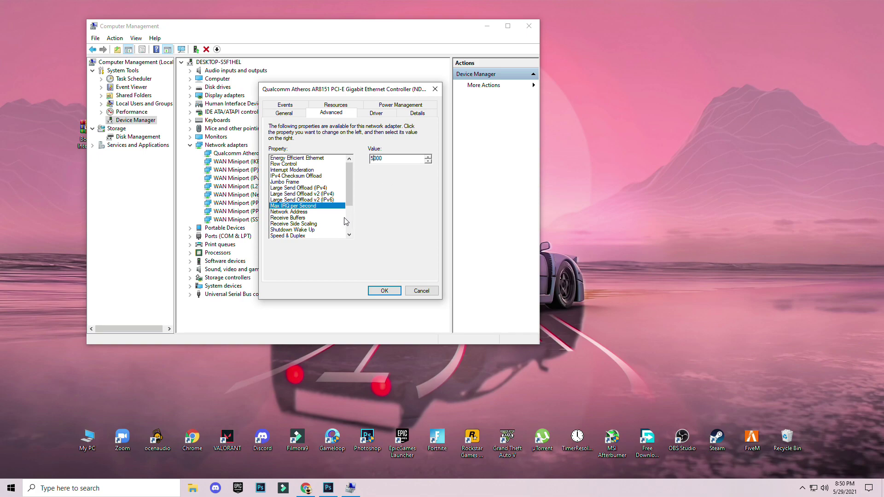
- Check Network Address and Receive Buffers (512), and keep Receive Side Scaling Disabled
left_click(301, 213)
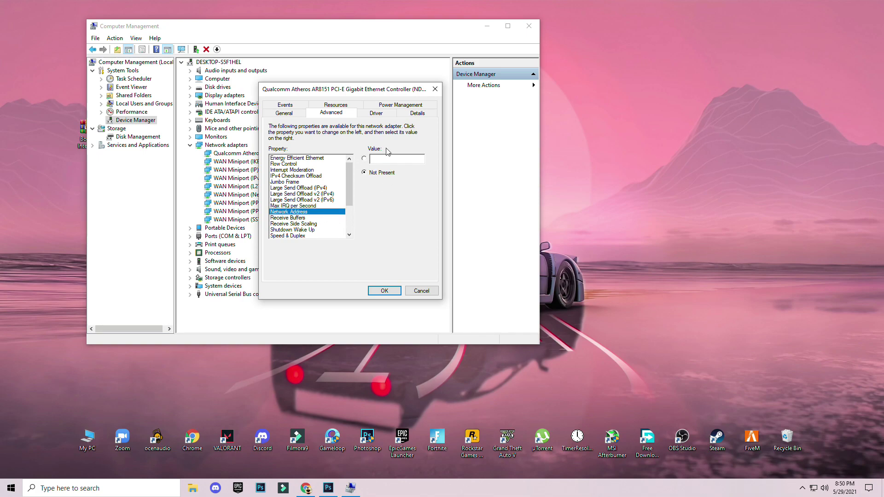
left_click(289, 218)
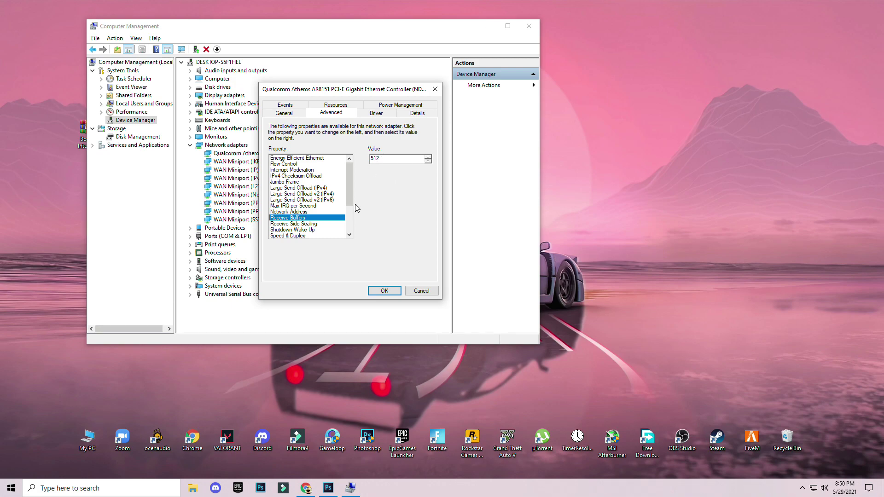
left_click(285, 224)
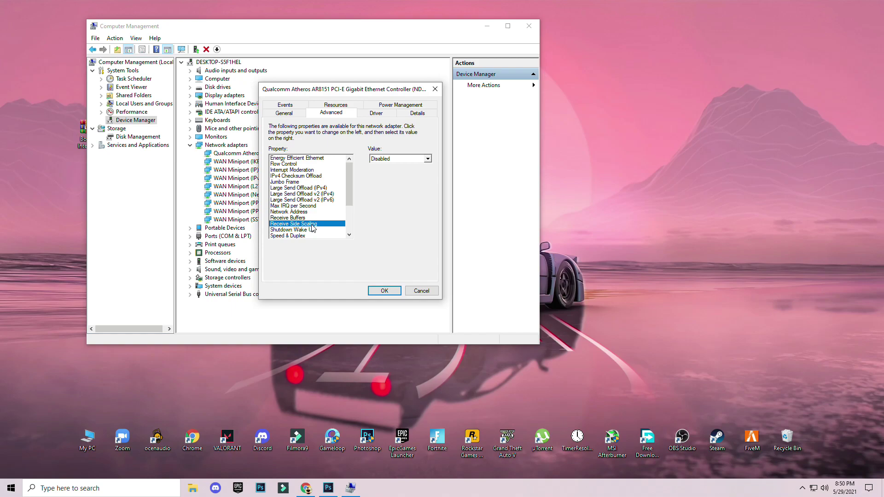
left_click(392, 160)
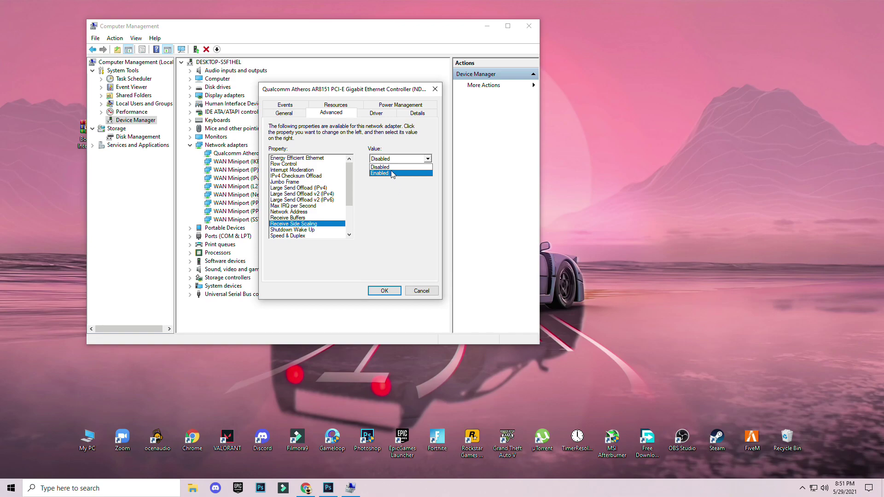
left_click(387, 168)
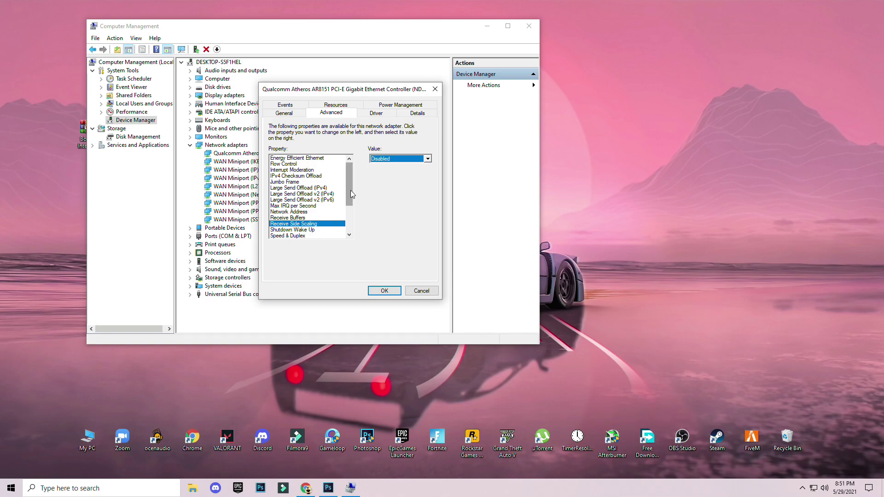
- Set Shutdown Wake Up to Disabled
left_click_drag(350, 189, 346, 211)
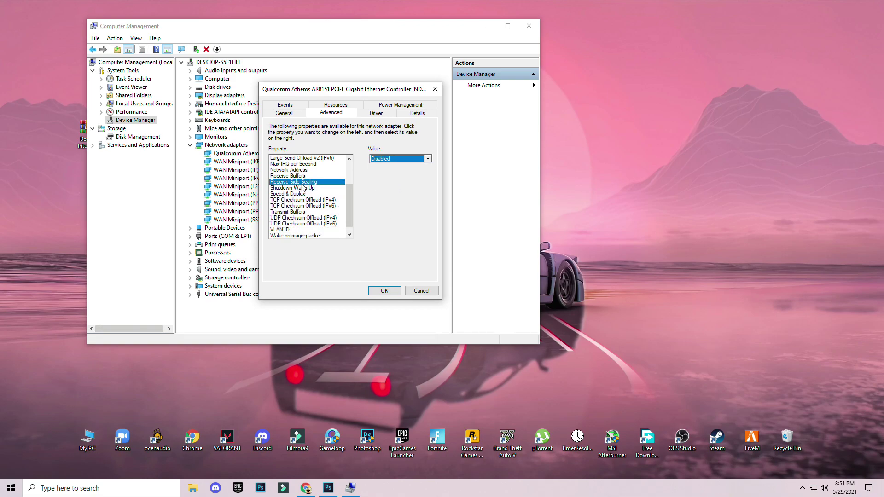
left_click(318, 189)
left_click(396, 161)
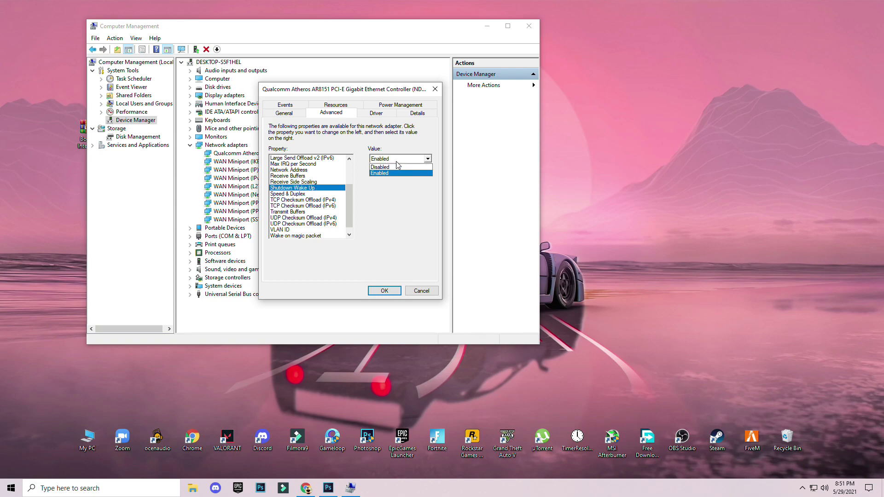
left_click(387, 167)
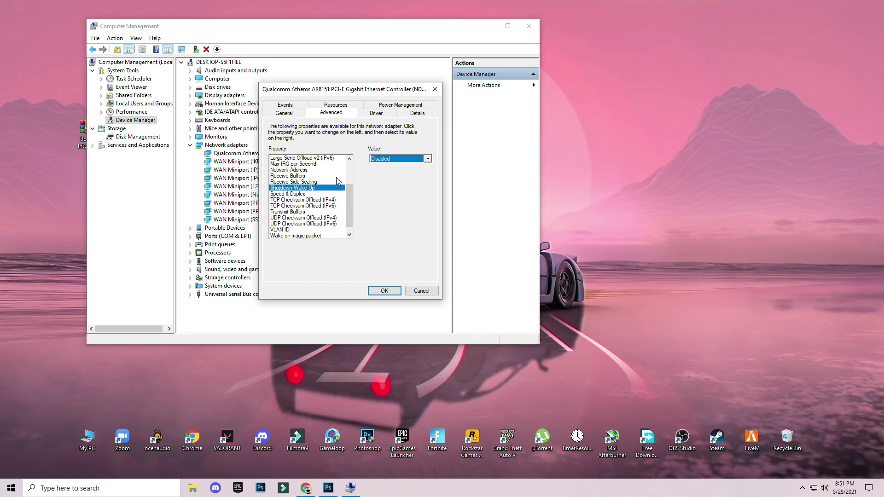
left_click(428, 159)
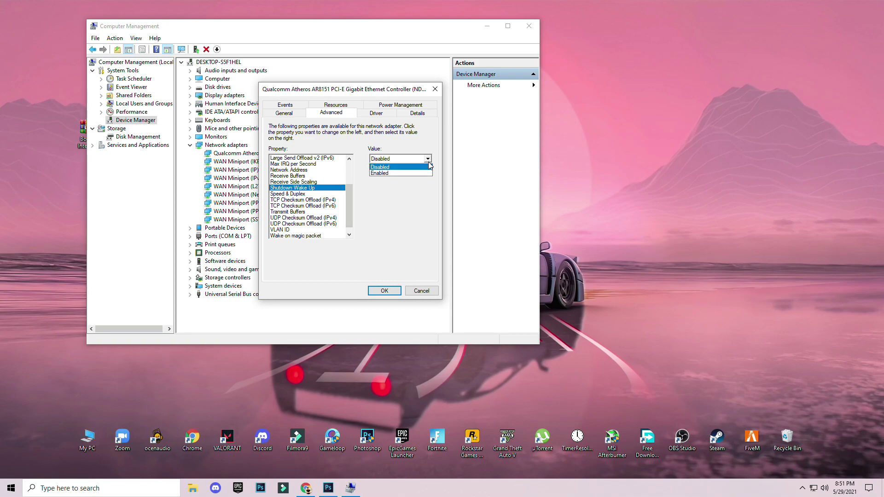
left_click(381, 168)
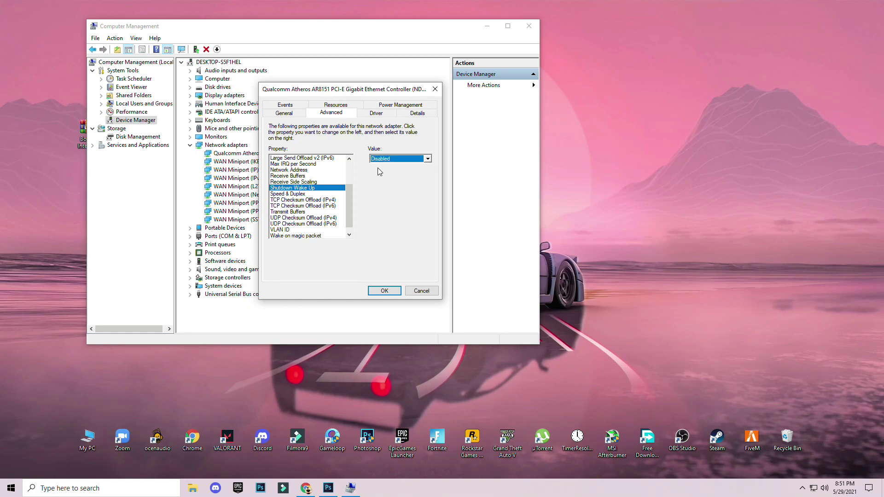
- Review the Speed & Duplex options and leave it at Auto Negotiation
left_click(304, 195)
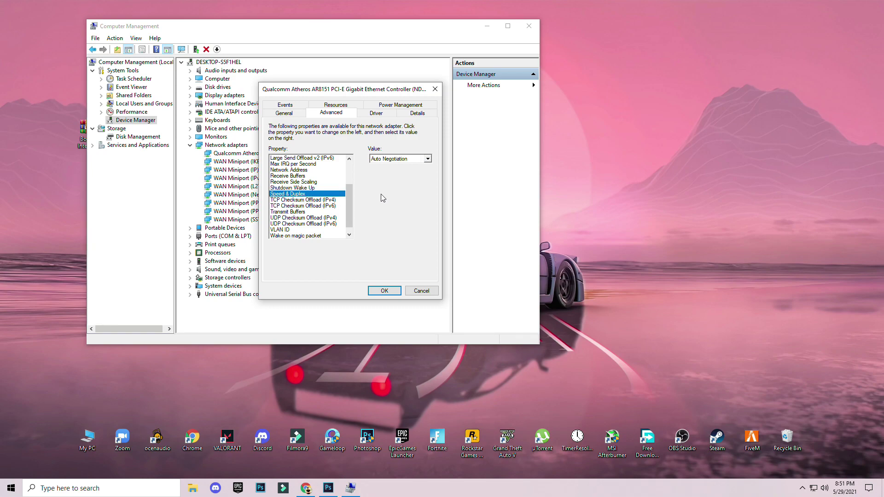
left_click(426, 162)
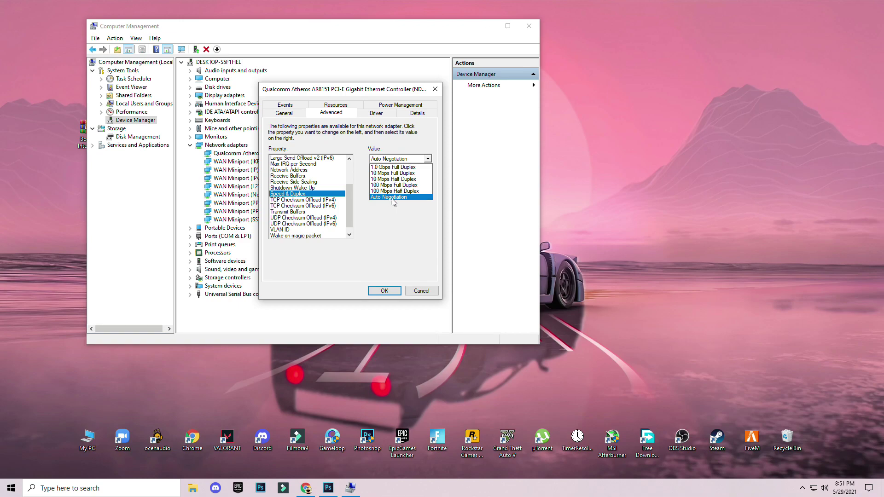
left_click(328, 200)
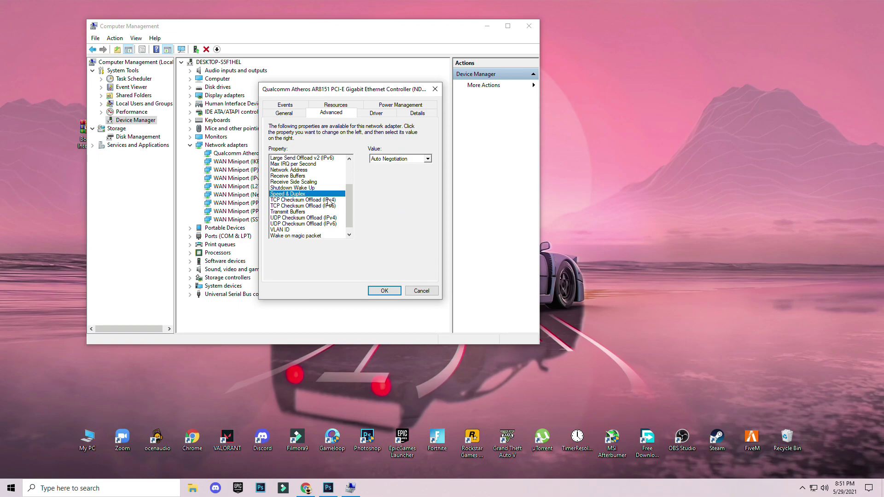
- Keep TCP Checksum Offload for IPv4 and IPv6 at Rx & Tx Enabled
left_click(309, 200)
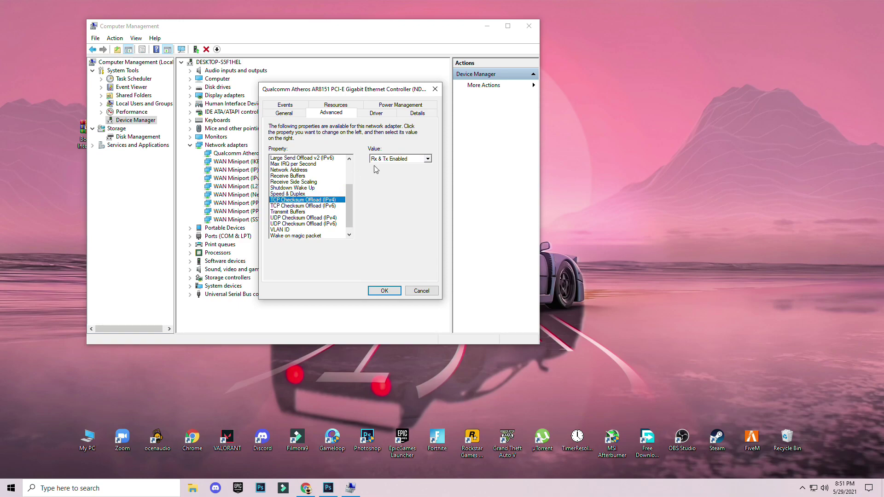
left_click(428, 160)
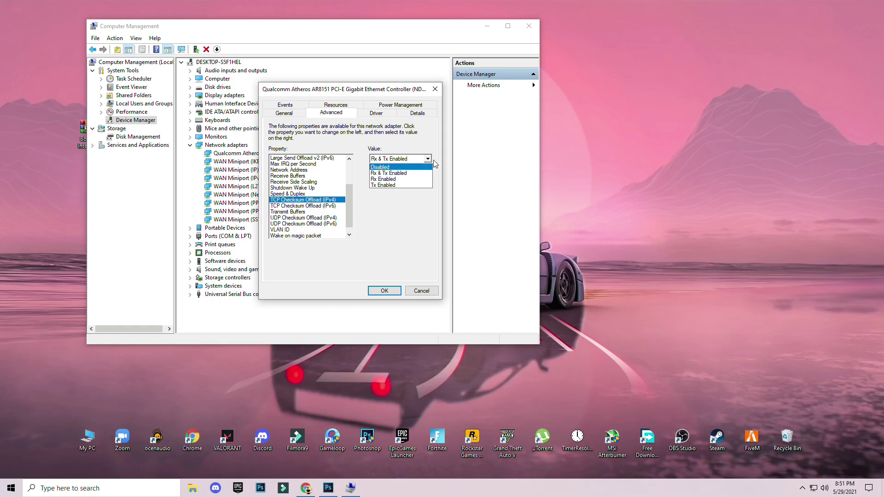
left_click(429, 158)
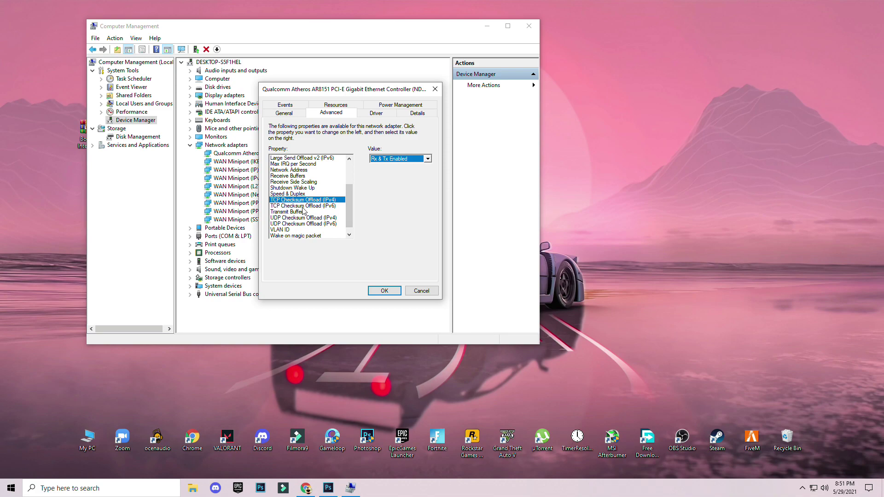
left_click(339, 206)
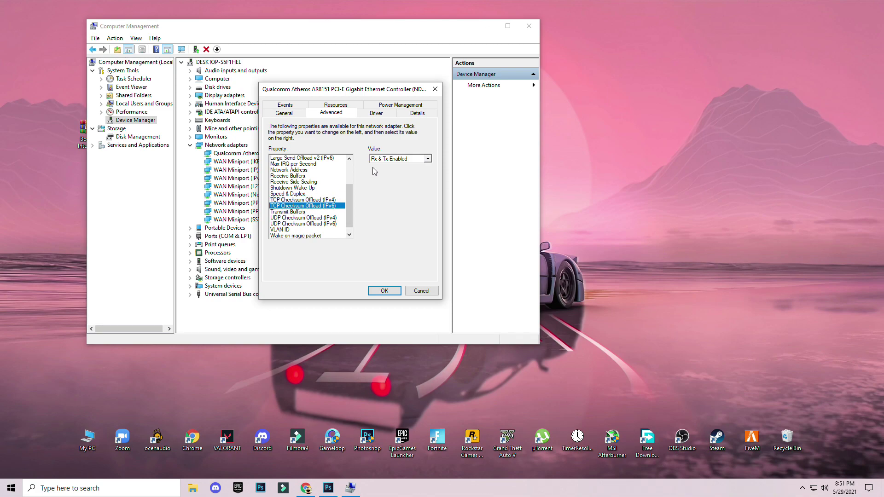
left_click(427, 158)
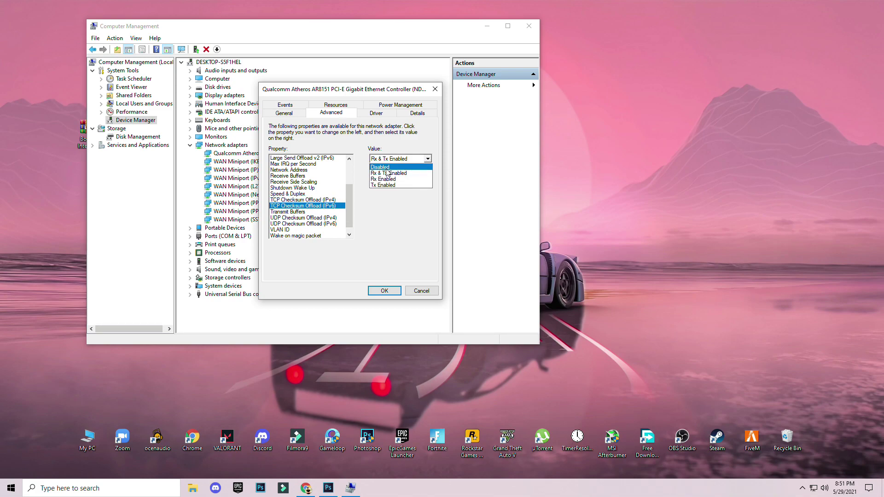
left_click(404, 173)
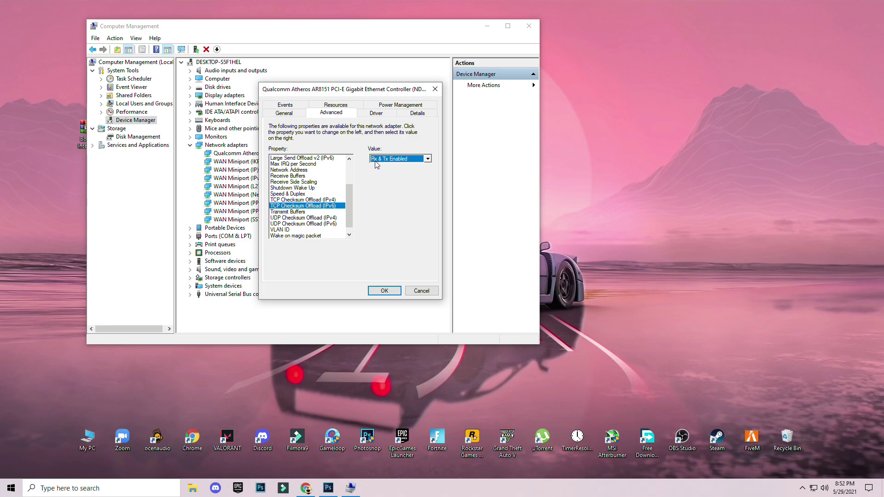
- Review Transmit Buffers, UDP Checksum Offload (IPv4 and IPv6), and VLAN ID 0
left_click(298, 212)
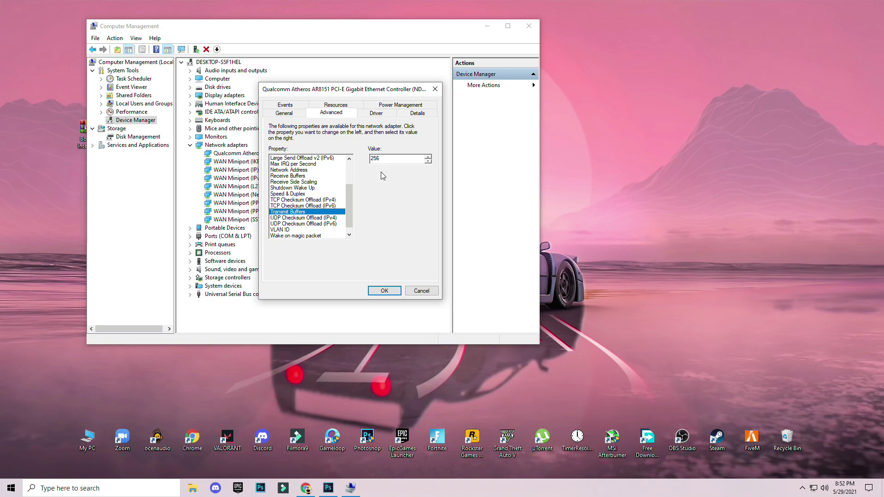
left_click(295, 218)
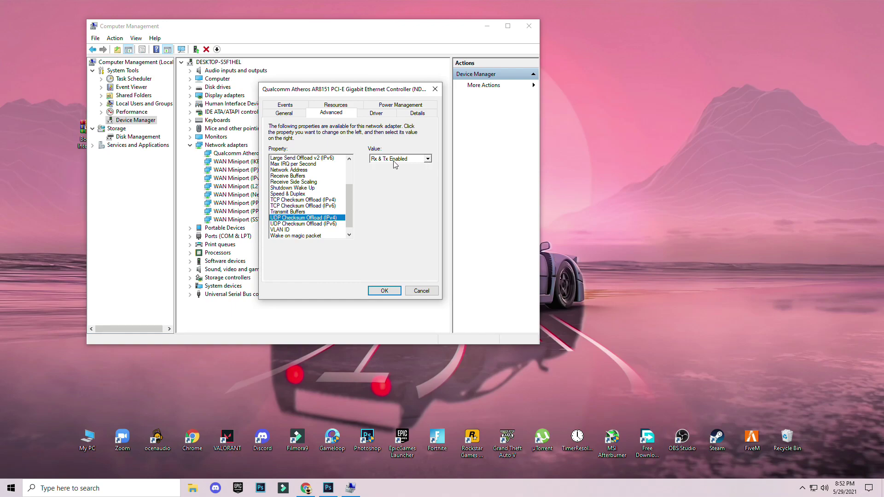
left_click(305, 224)
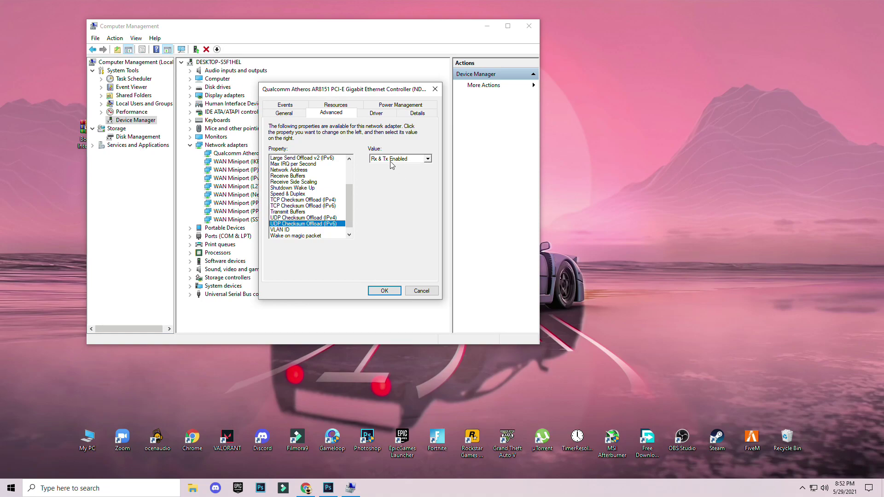
left_click(285, 229)
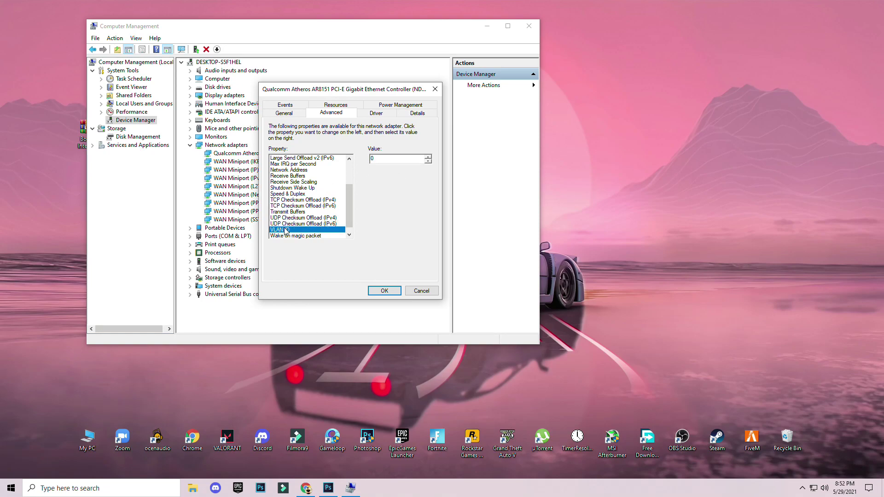
left_click(373, 160)
scroll(306, 233, "down", 1)
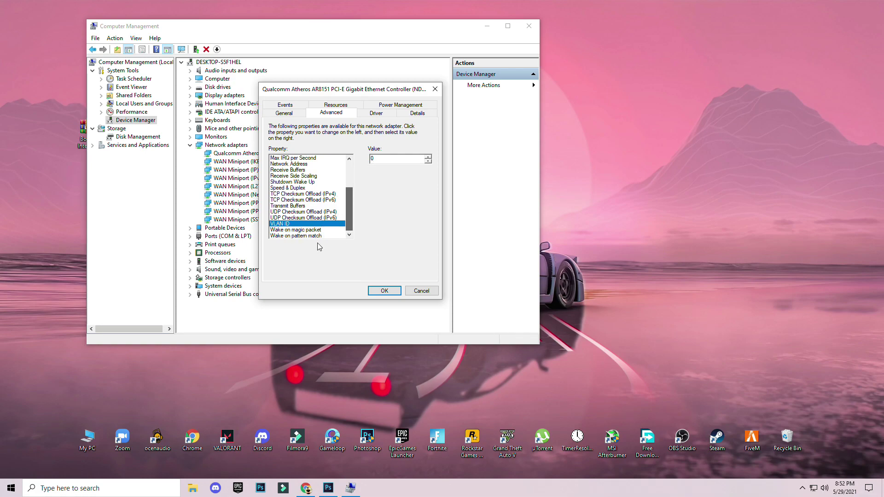
- Keep Wake on magic packet Enabled, set Wake on pattern match to Disabled, and confirm with OK
left_click(309, 230)
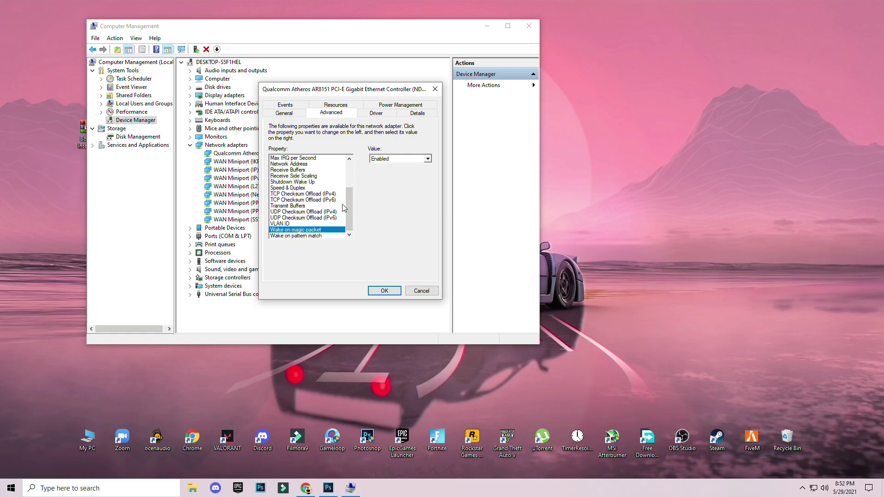
left_click(400, 158)
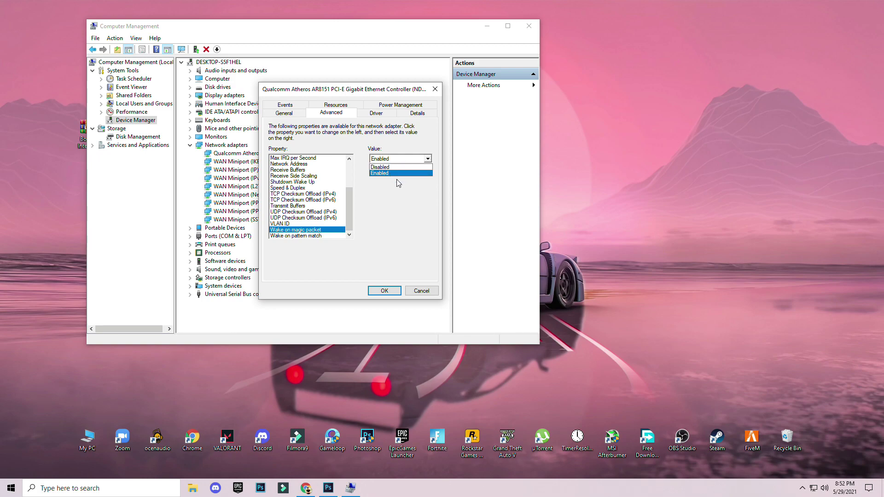
left_click(394, 178)
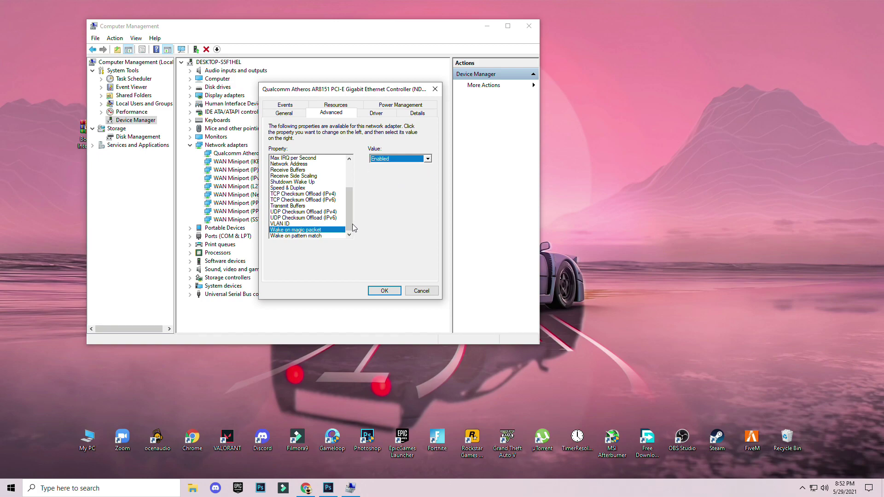
left_click(301, 236)
left_click(425, 159)
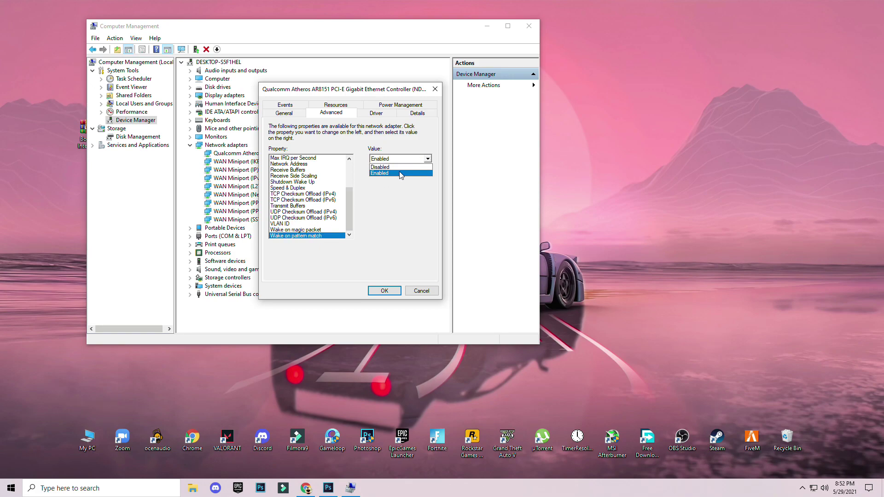
left_click(393, 168)
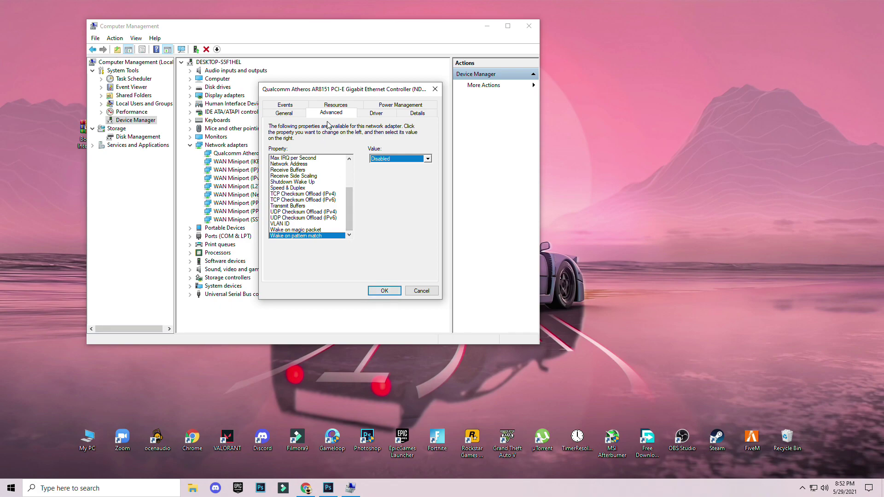
left_click(379, 289)
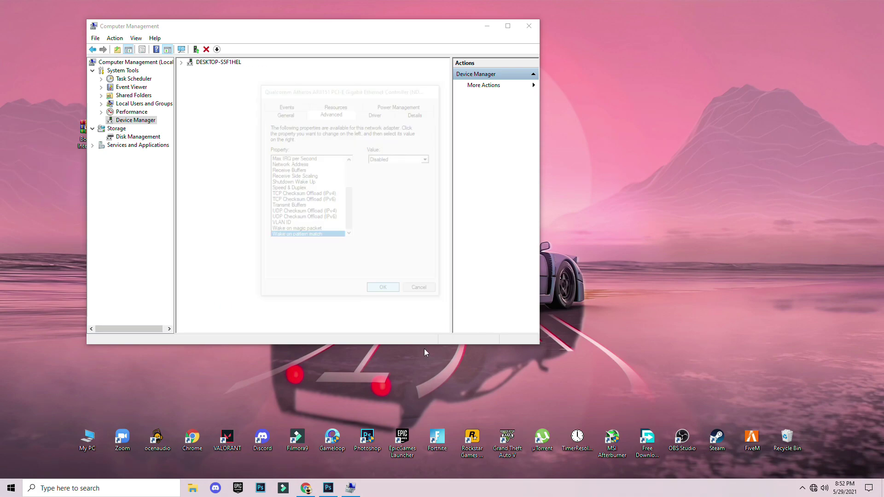
- Close Computer Management and extract the Boost Internet archive here onto the desktop
left_click(528, 26)
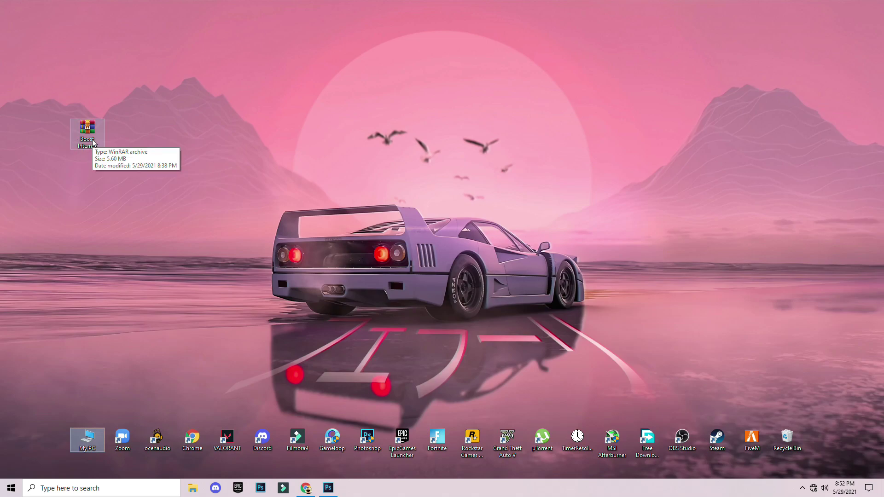
left_click_drag(92, 140, 94, 180)
left_click_drag(146, 158, 97, 179)
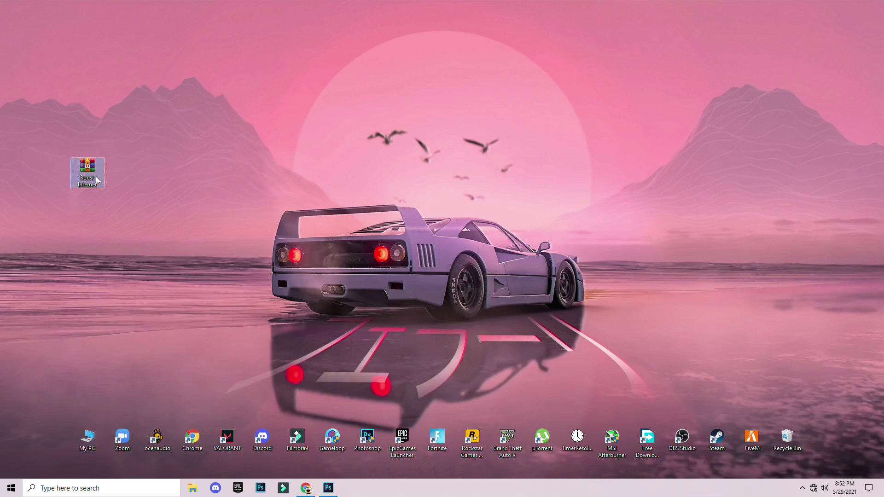
right_click(87, 174)
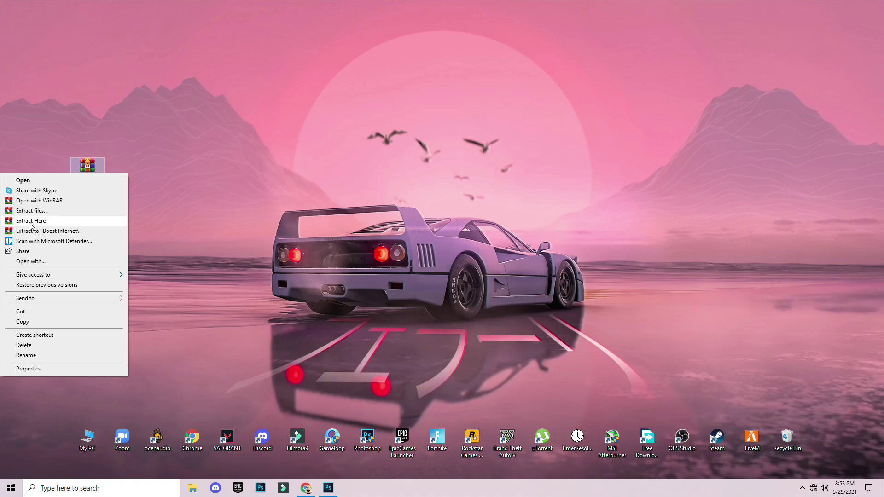
left_click(29, 222)
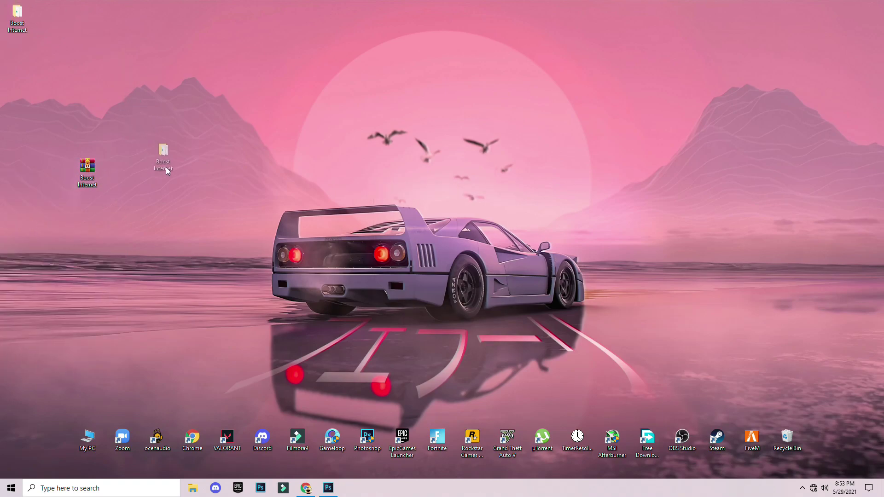
left_click_drag(167, 170, 167, 177)
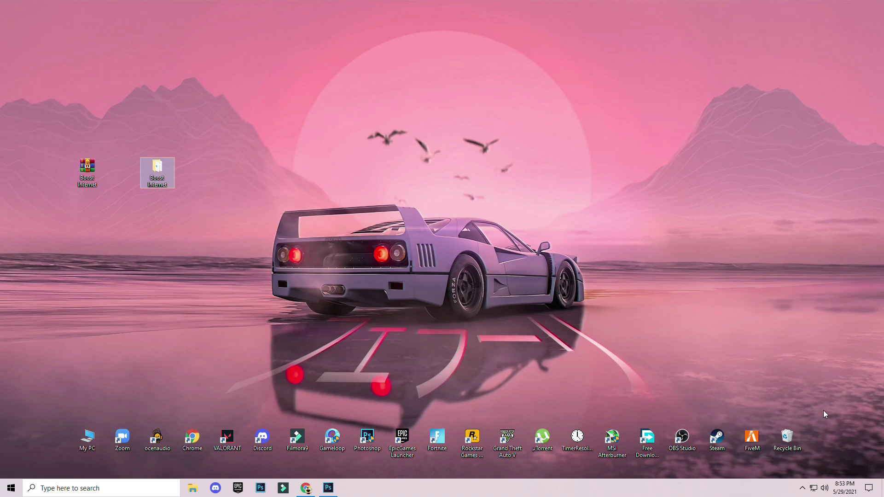
right_click(156, 180)
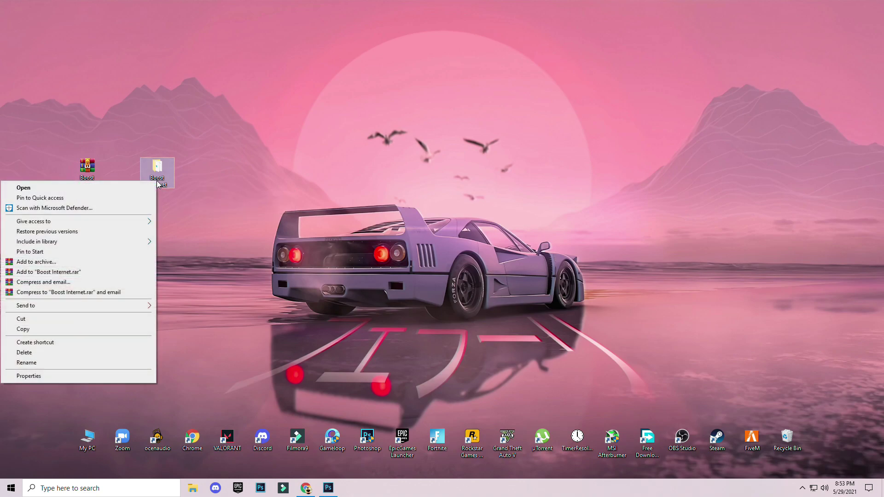
- Open the Boost Internet folder and select the network speed.reg file
double_click(160, 170)
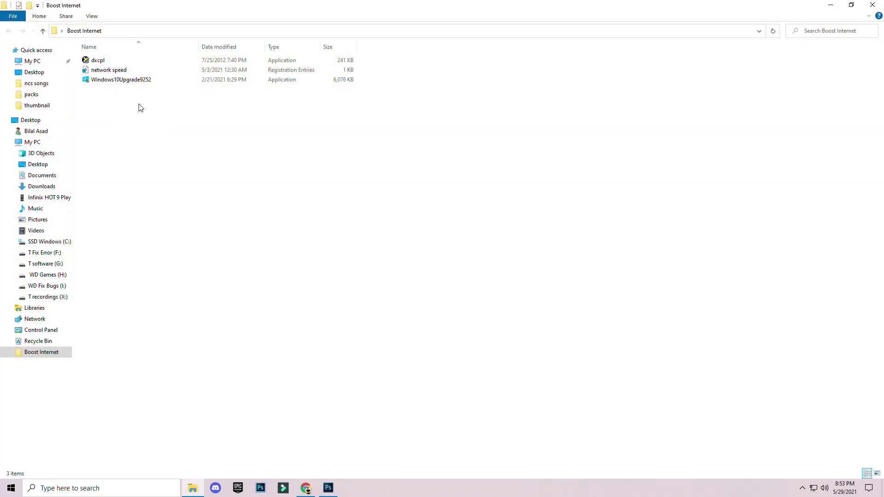
left_click_drag(144, 126, 133, 107)
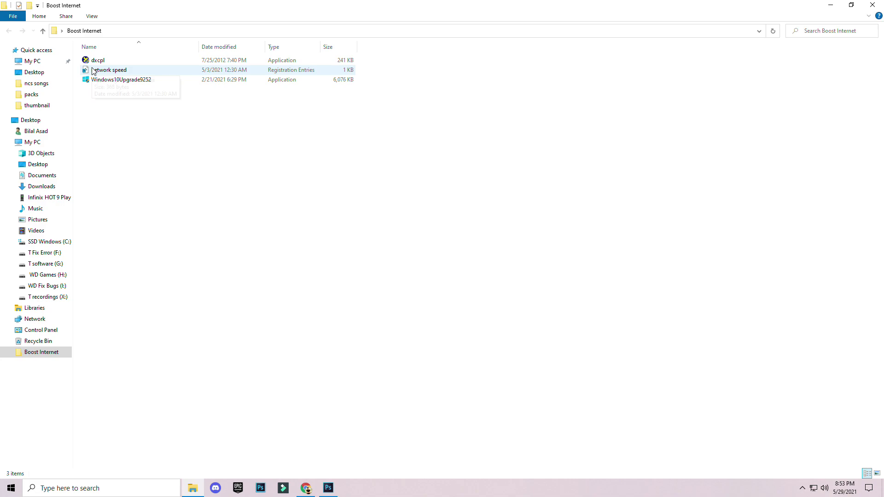
left_click(137, 70)
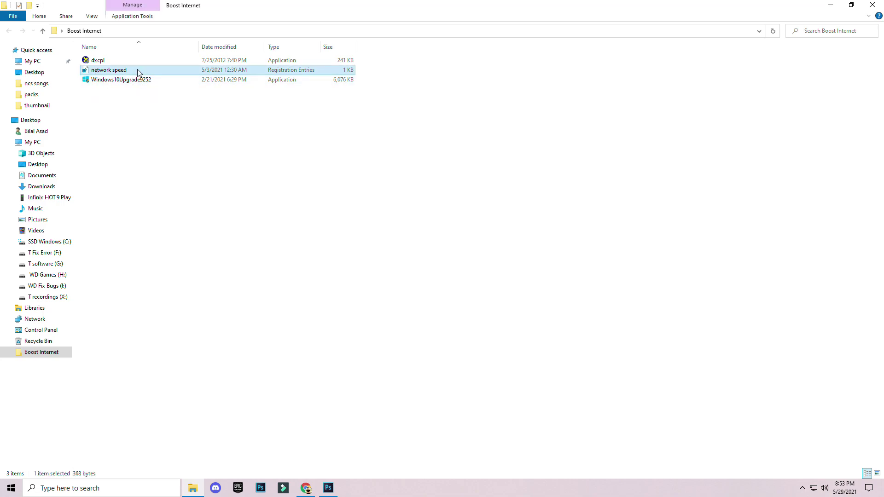
- Merge network speed.reg into the registry, approving the UAC prompt and the warning
right_click(114, 73)
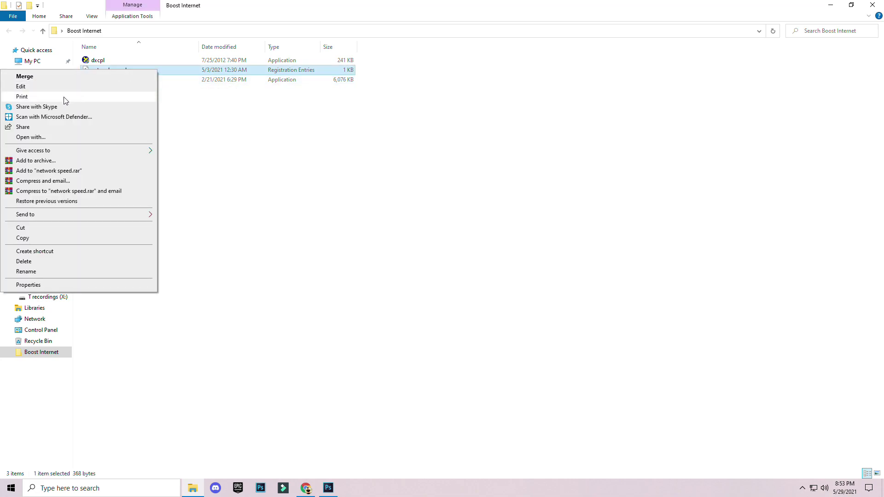
left_click(42, 78)
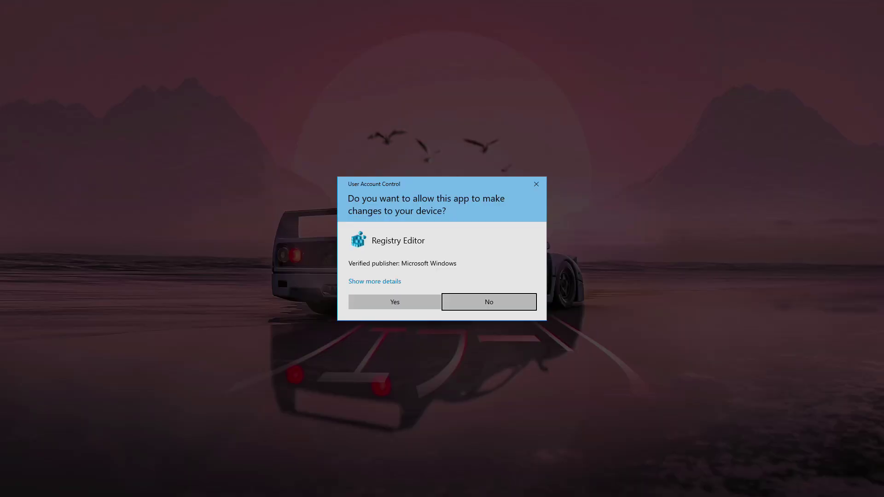
key("alt+y")
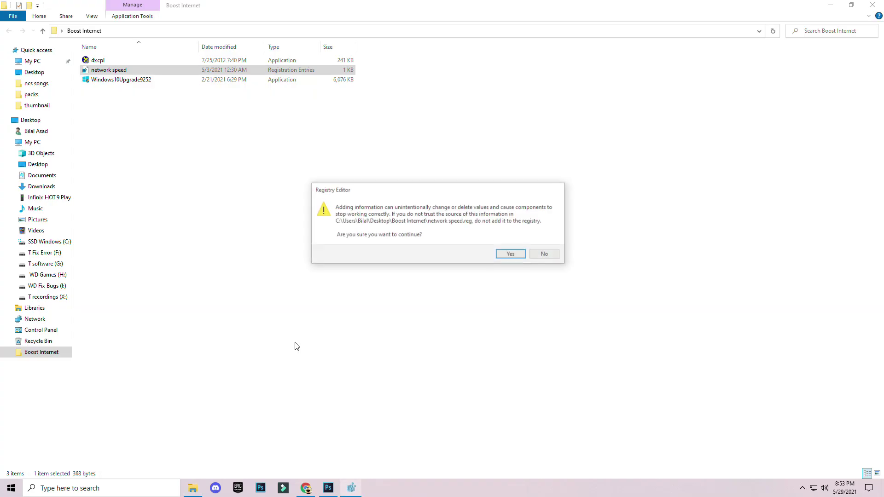
left_click(512, 255)
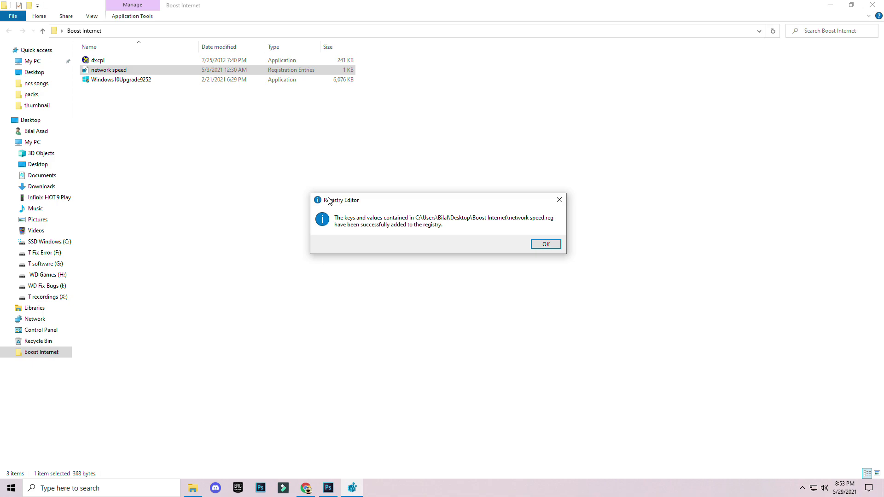
left_click(550, 244)
left_click(97, 108)
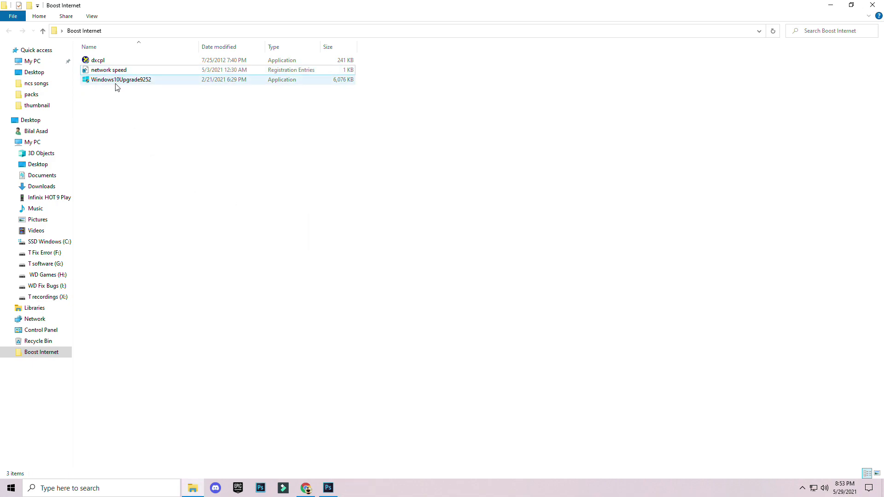
- Launch the DirectX Control Panel (dxcpl) with administrator approval and reposition its window
left_click(118, 64)
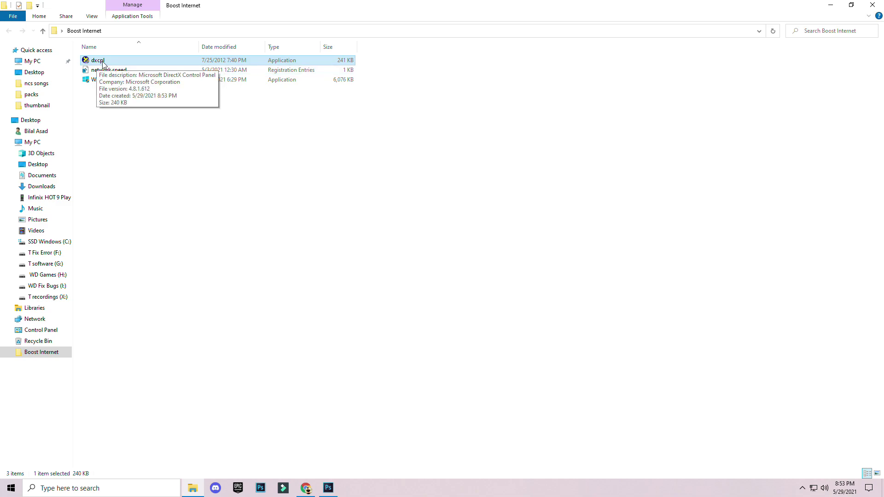
double_click(104, 64)
left_click(384, 303)
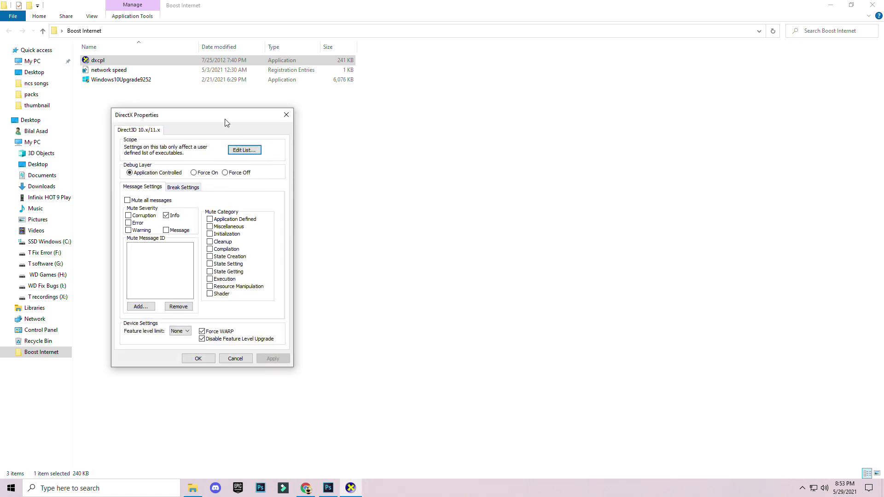
left_click_drag(216, 110, 313, 90)
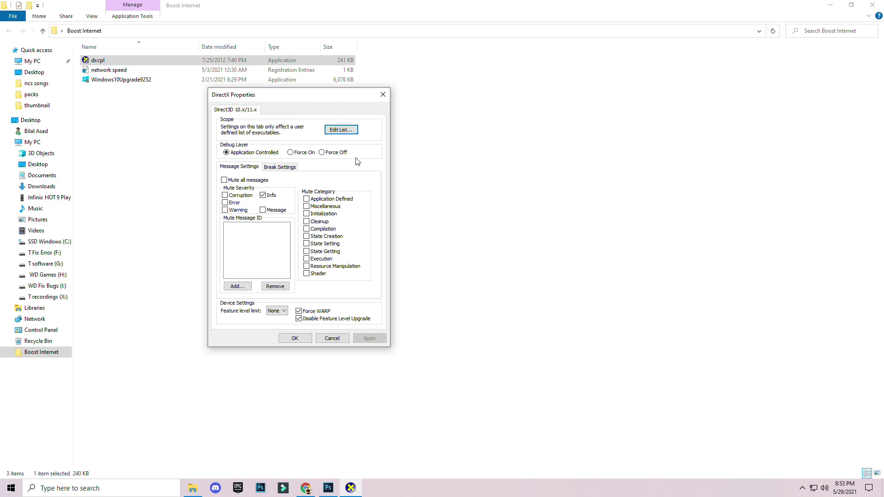
- Add EpicGamesLauncher.exe to the DirectX Direct3D 10.x/11.x program list
left_click(342, 132)
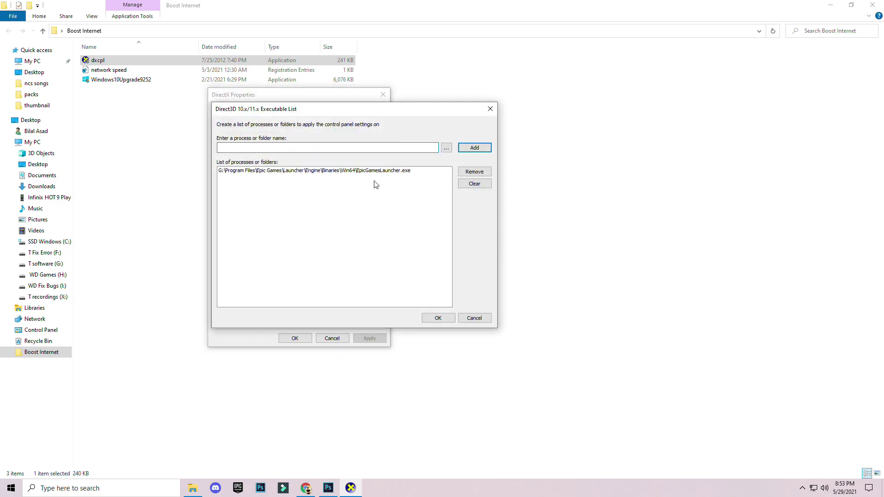
left_click(447, 147)
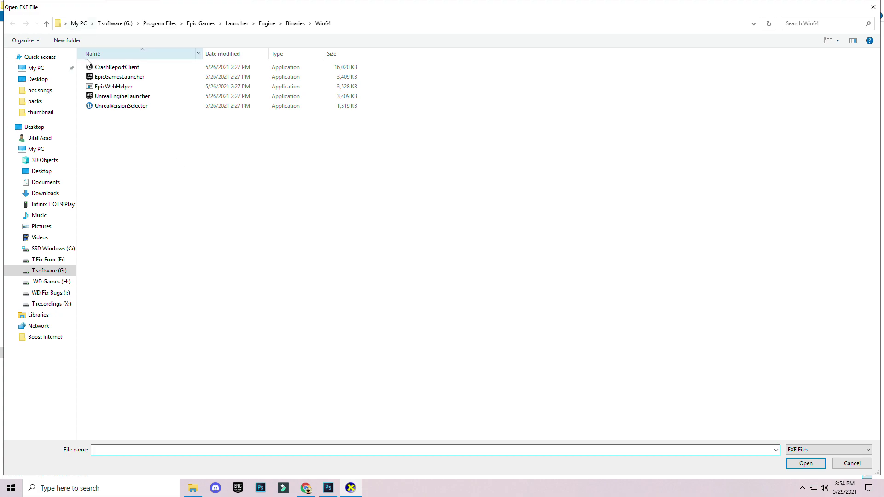
left_click(123, 75)
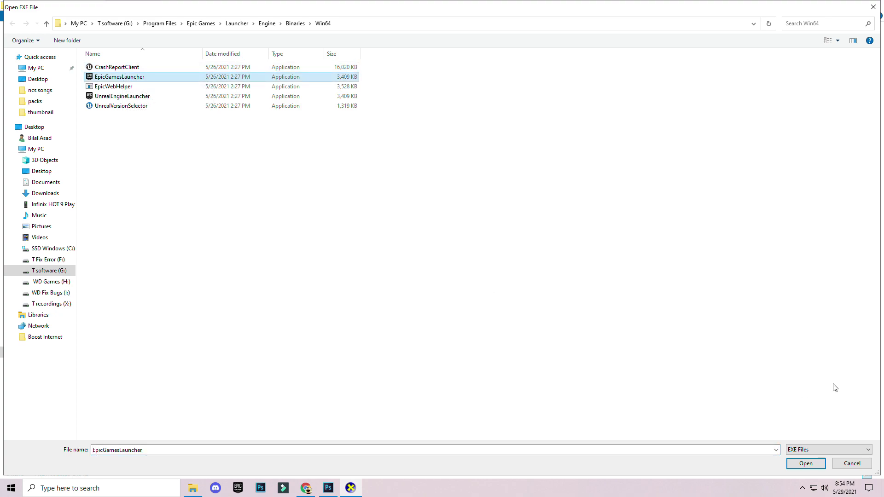
left_click(813, 466)
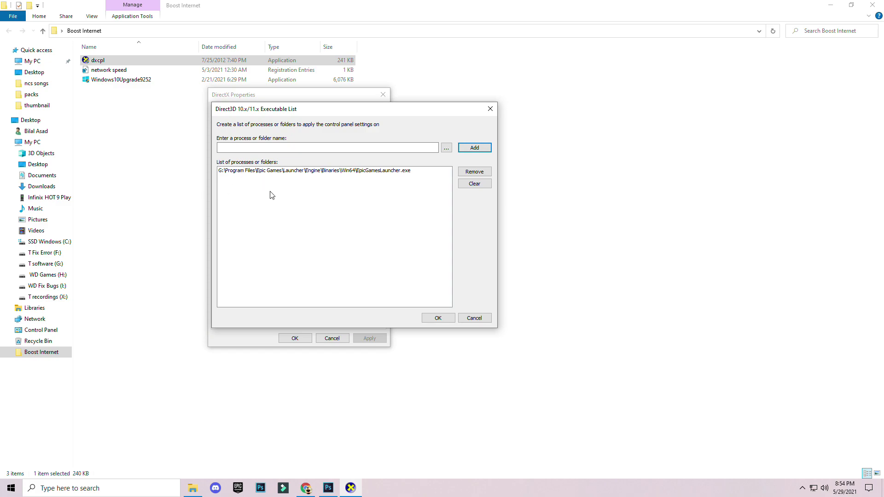
left_click(438, 318)
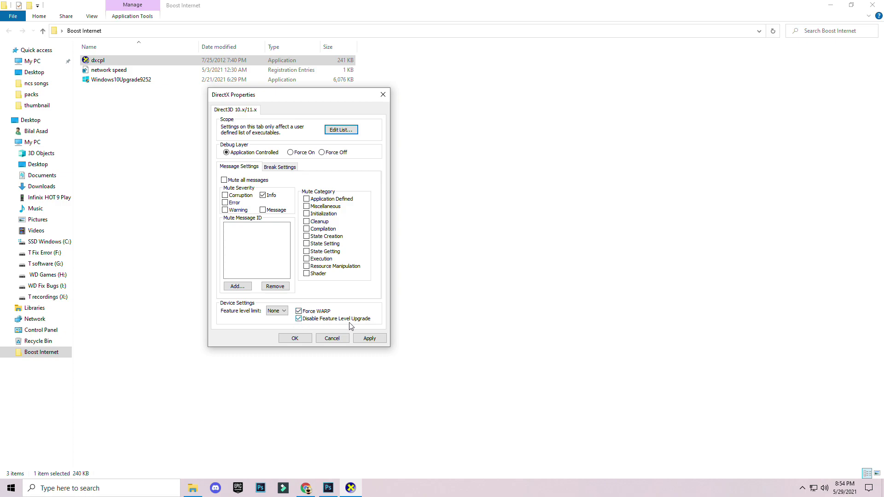
- Apply the Direct3D settings and close the DirectX Properties window
left_click(371, 338)
left_click(293, 338)
left_click(236, 142)
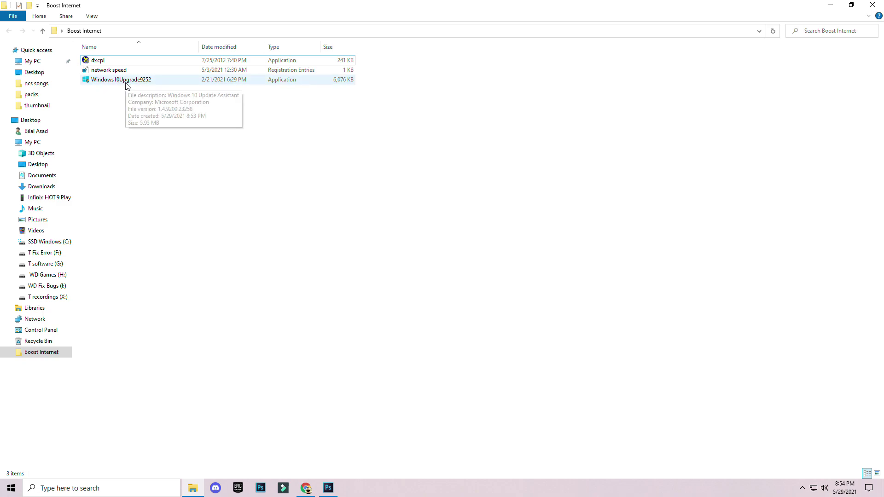
- Run Windows10Upgrade9252, see that Windows 10 is up to date, exit, and minimise the folder
double_click(122, 82)
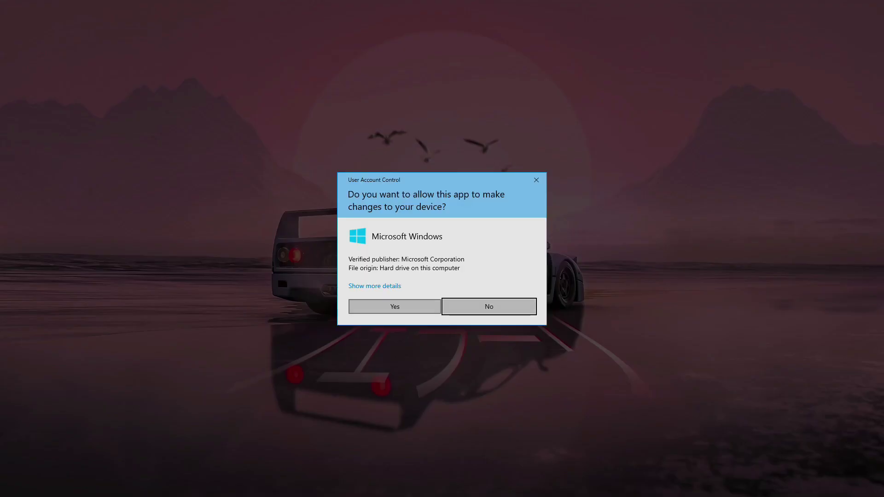
left_click(414, 306)
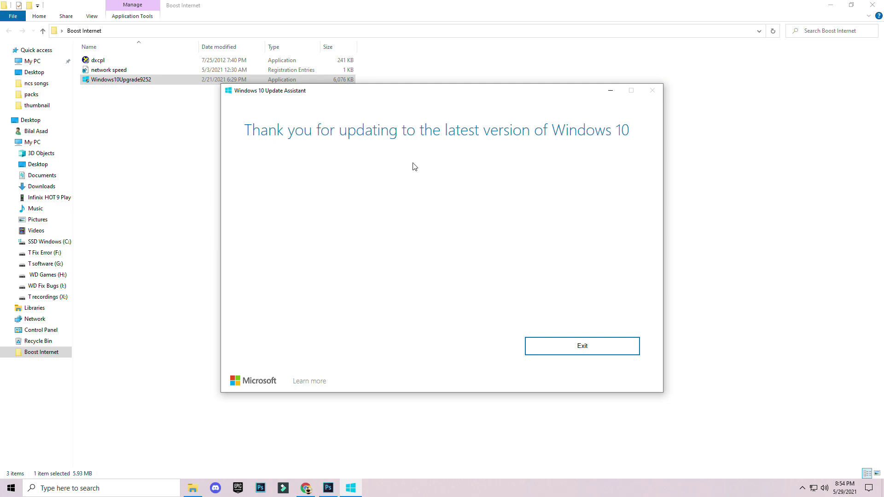
left_click(552, 347)
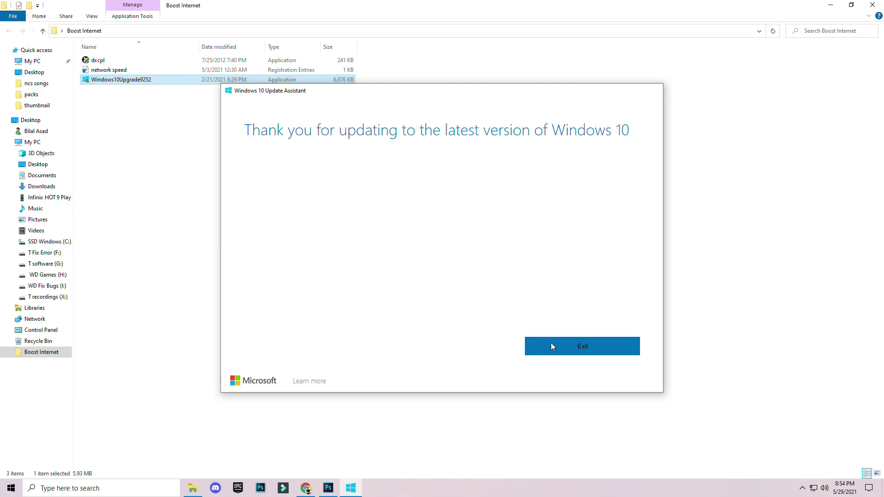
left_click(830, 5)
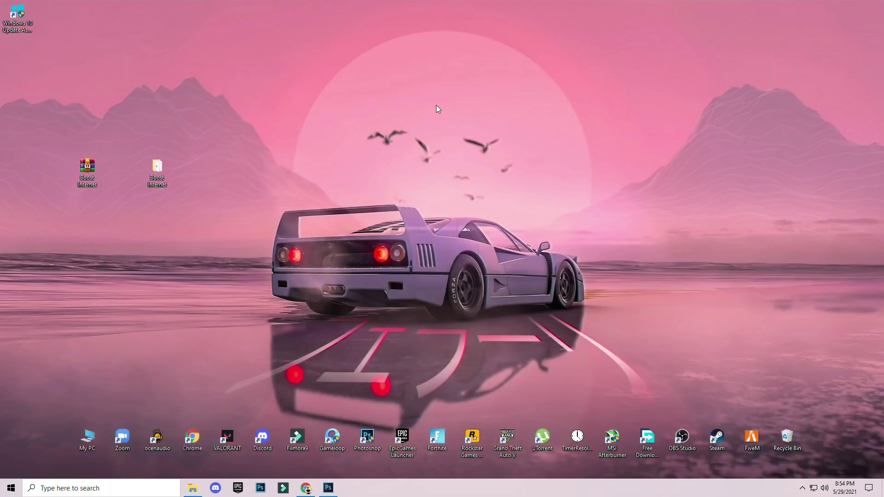
right_click(436, 106)
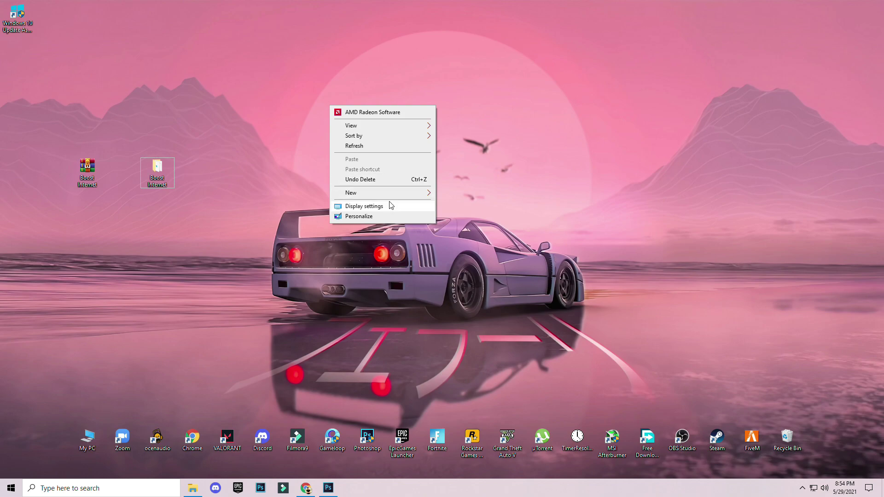
left_click(282, 183)
right_click(373, 119)
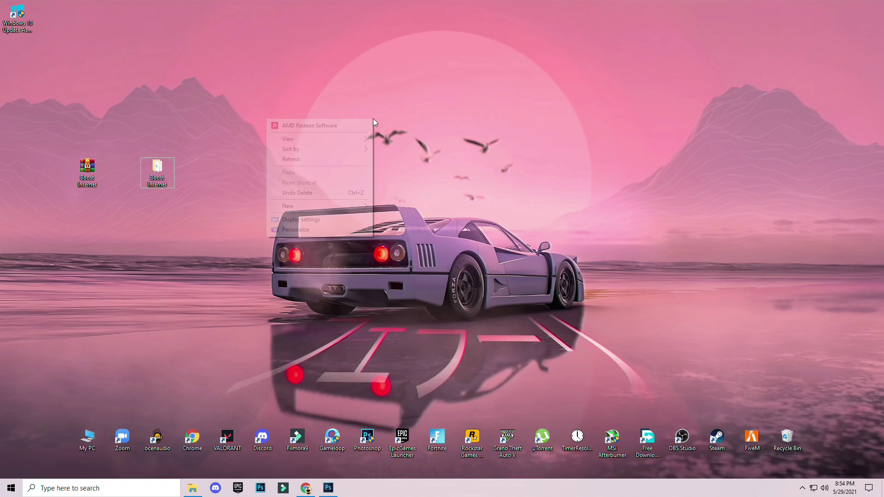
right_click(461, 128)
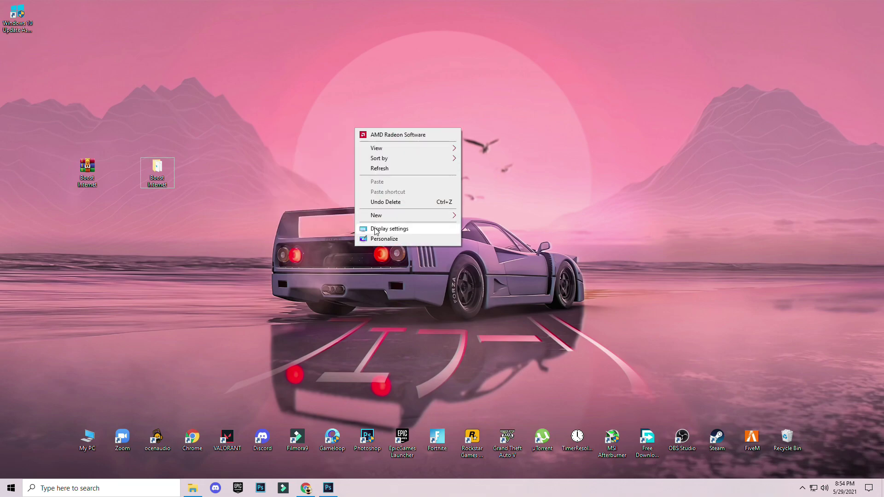
left_click(391, 232)
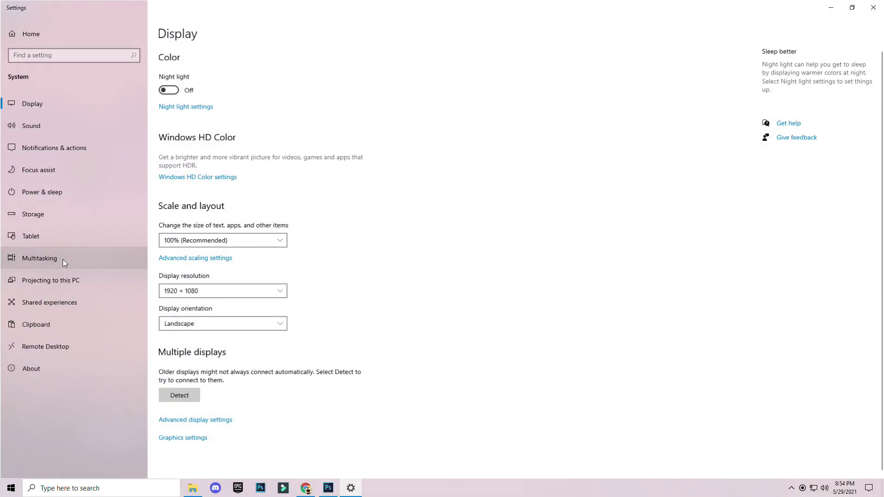
left_click(18, 371)
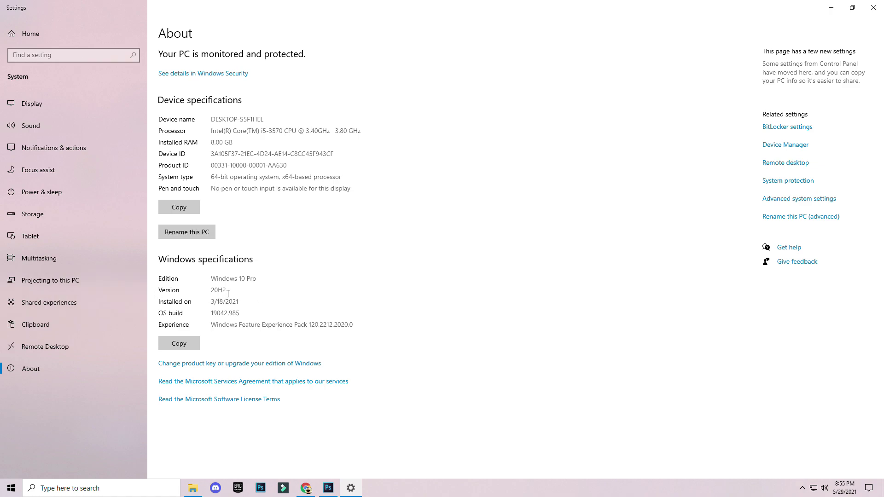
left_click_drag(230, 294, 210, 290)
left_click(231, 294)
left_click(873, 7)
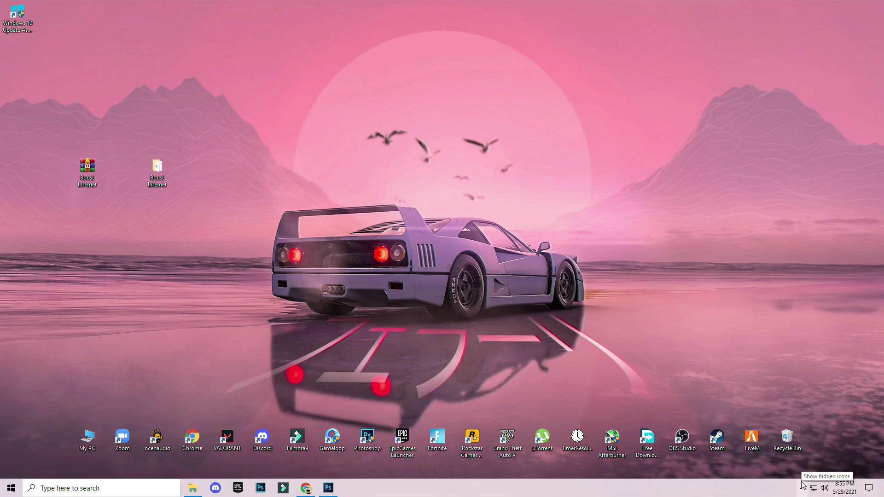
- Drag the Windows 10 Update Assistant shortcut from the top-left corner to above the Boost Internet icons
left_click_drag(27, 22, 202, 102)
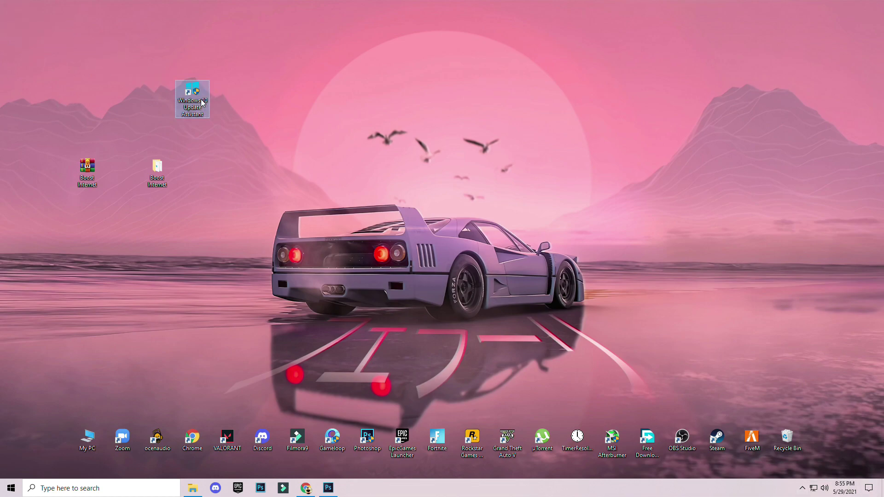